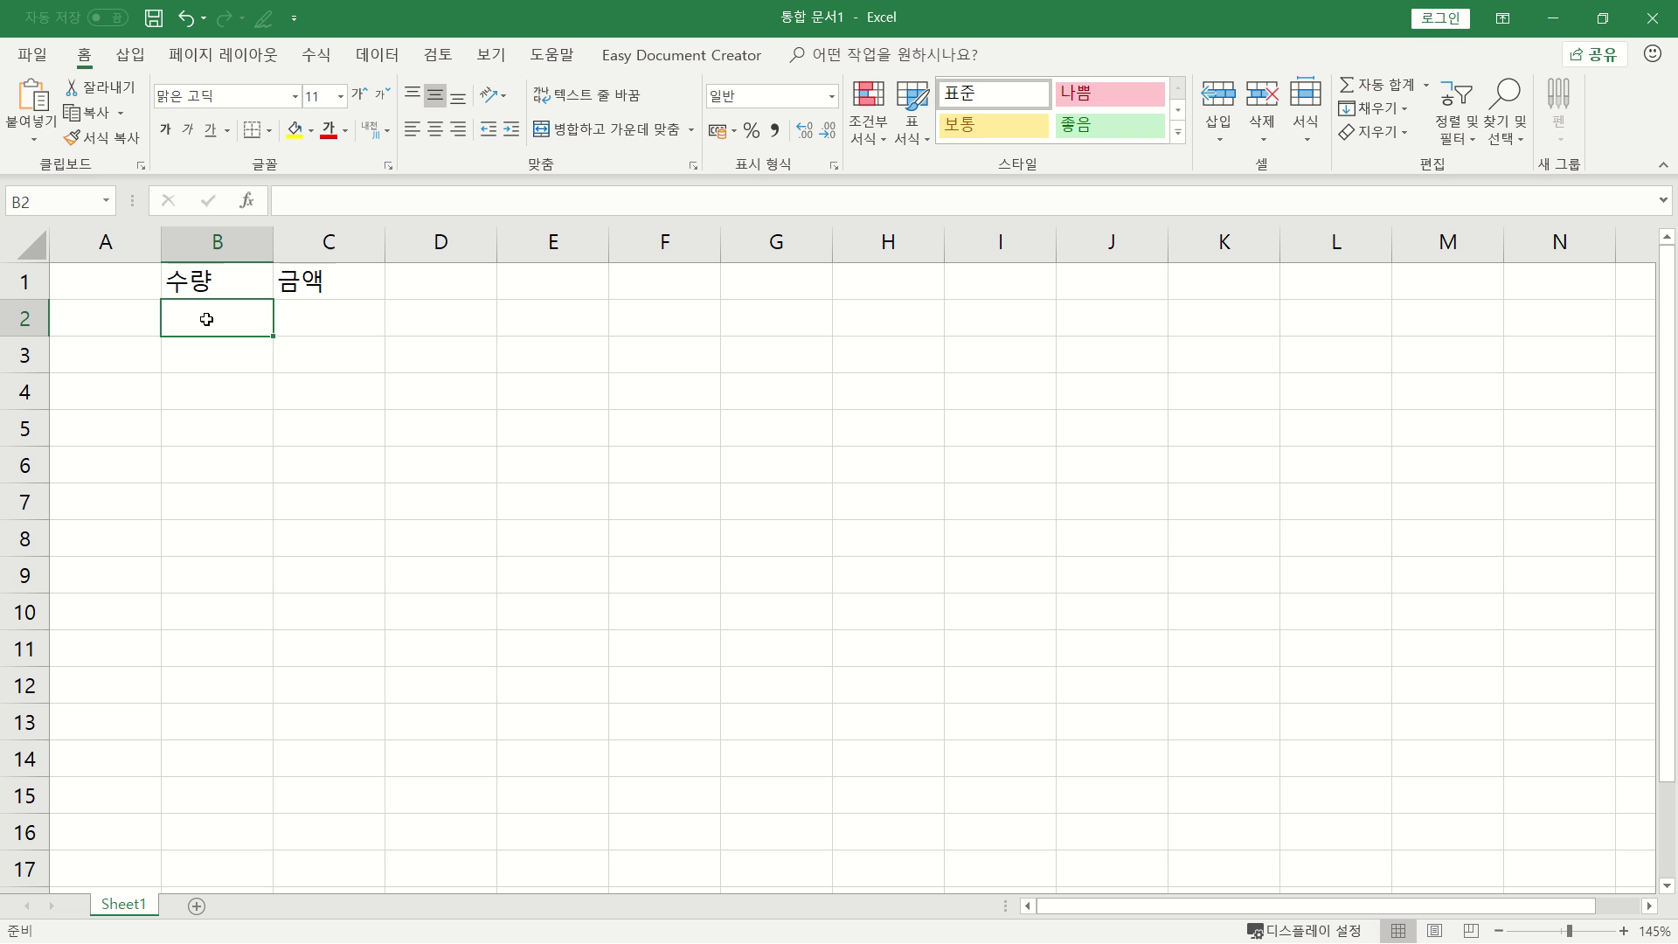
Enter the quantity 10 in cell B2 and 10개 in cell B3
text(10)
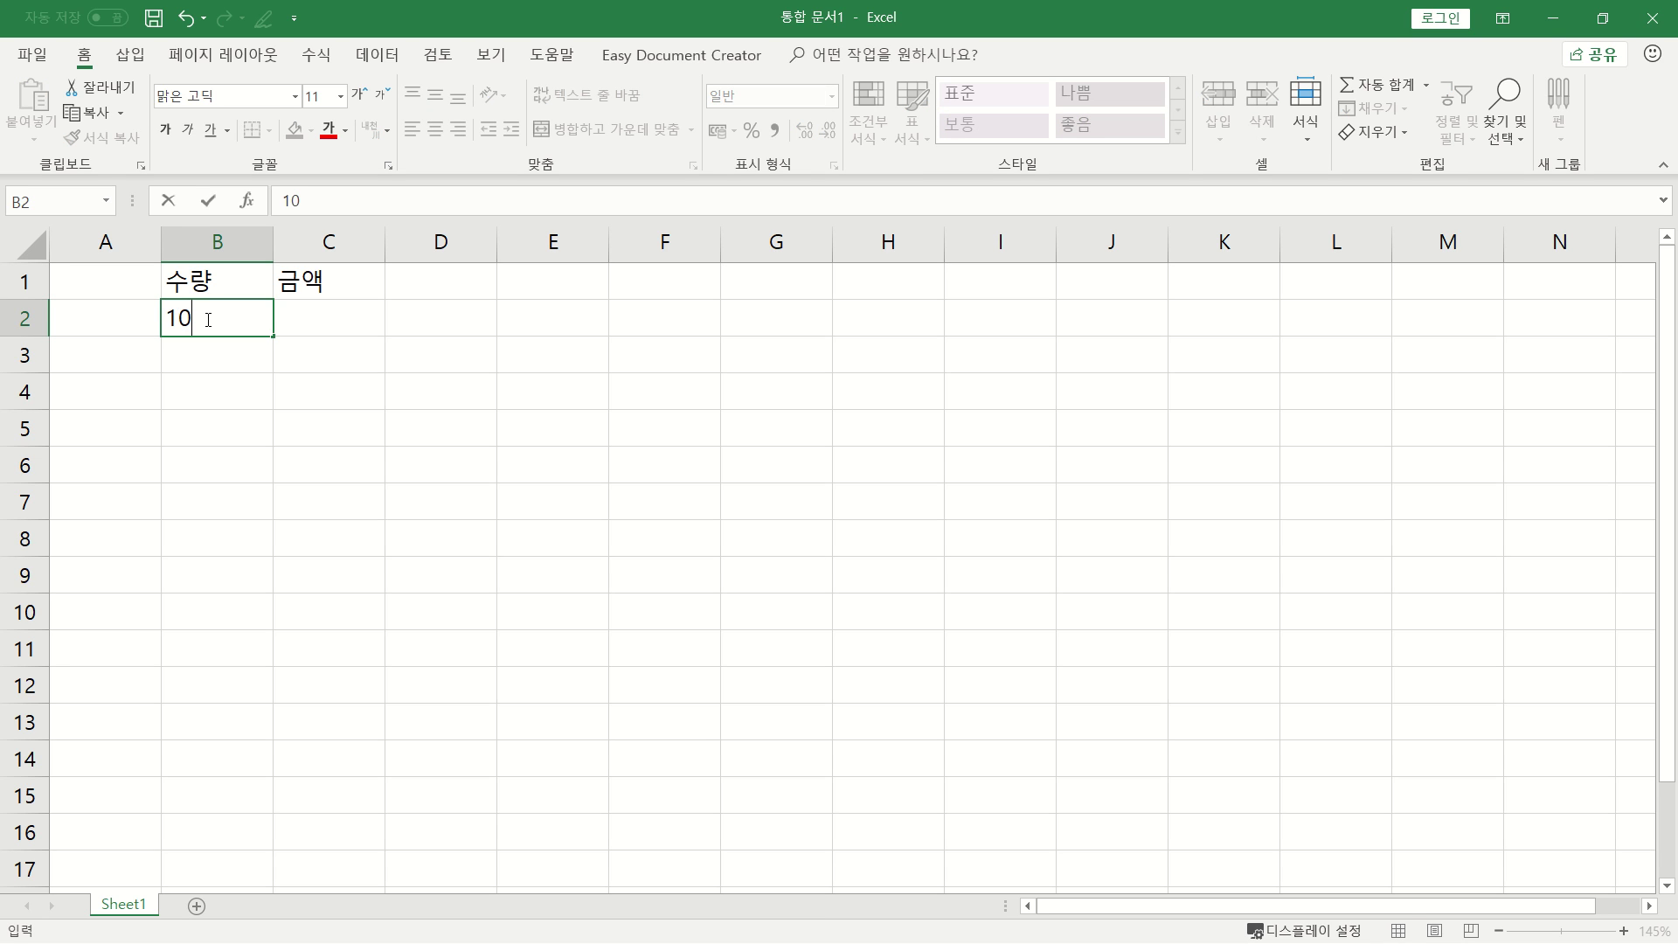
key(Return)
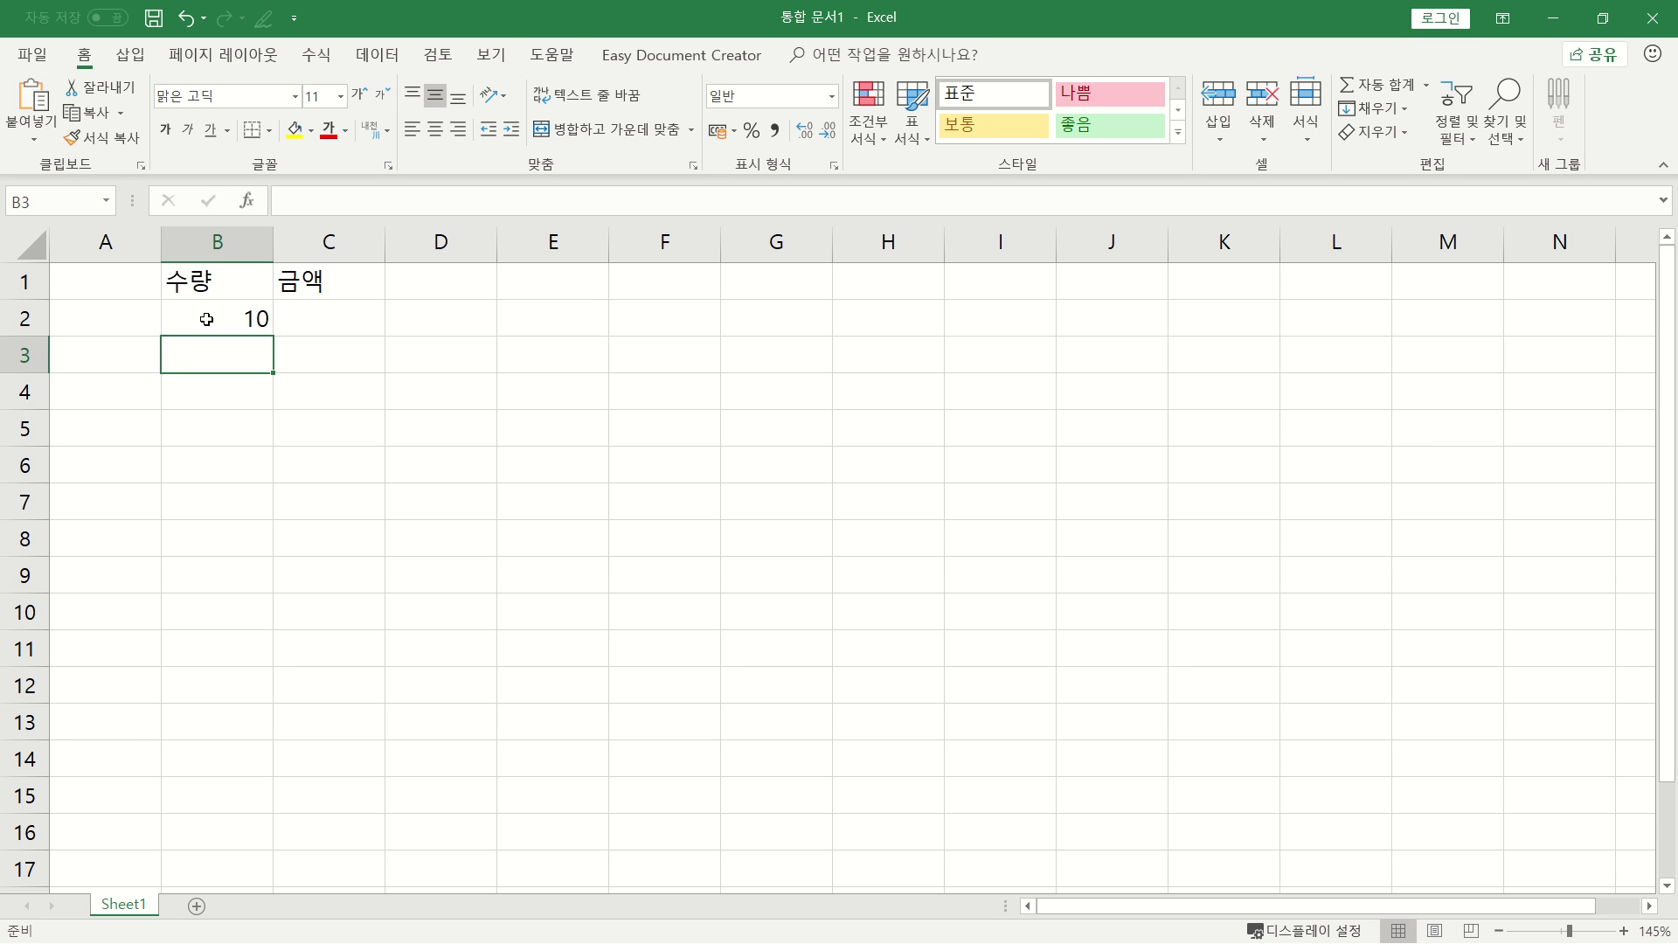
text(10)
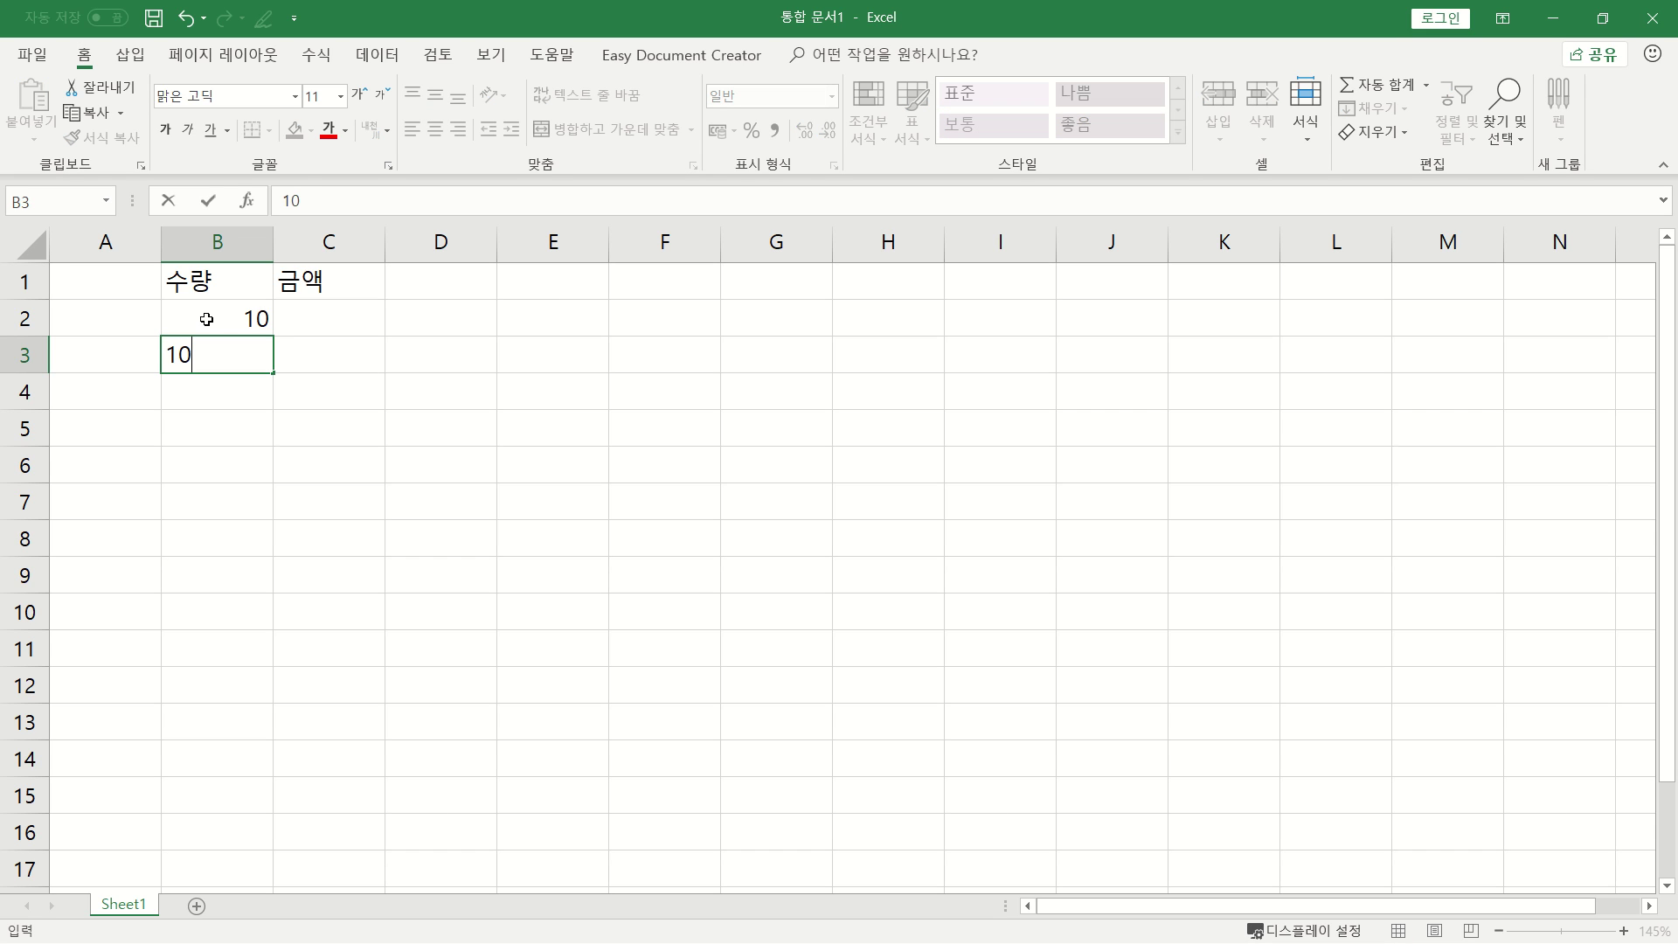
text(개)
key(Return)
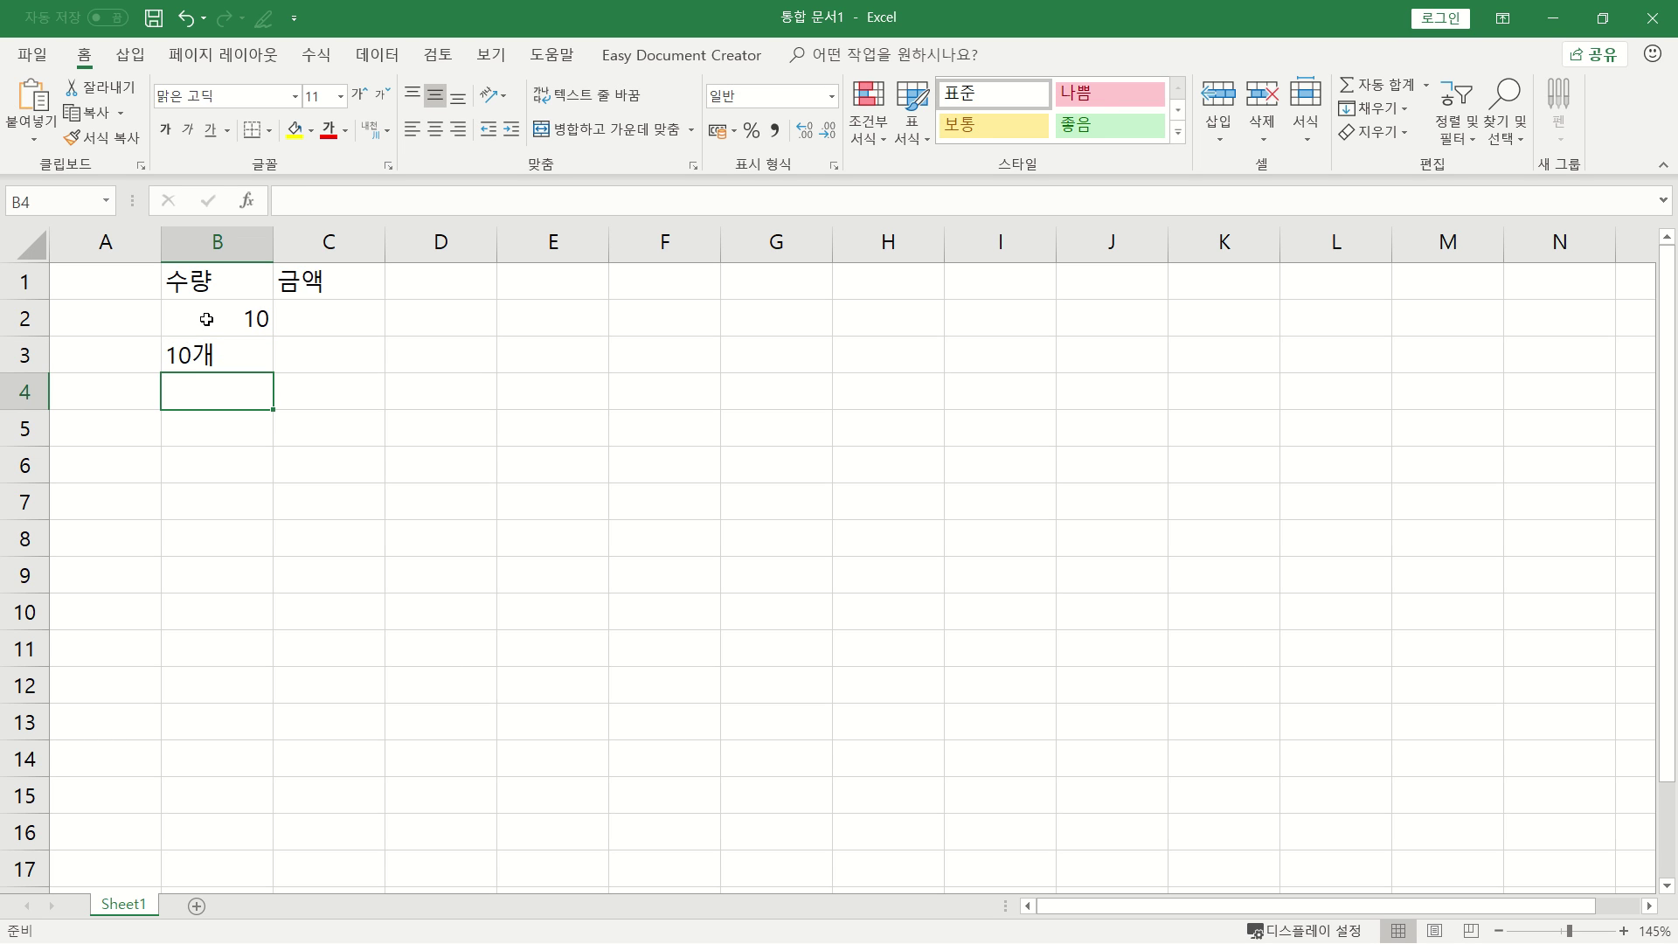
click(219, 317)
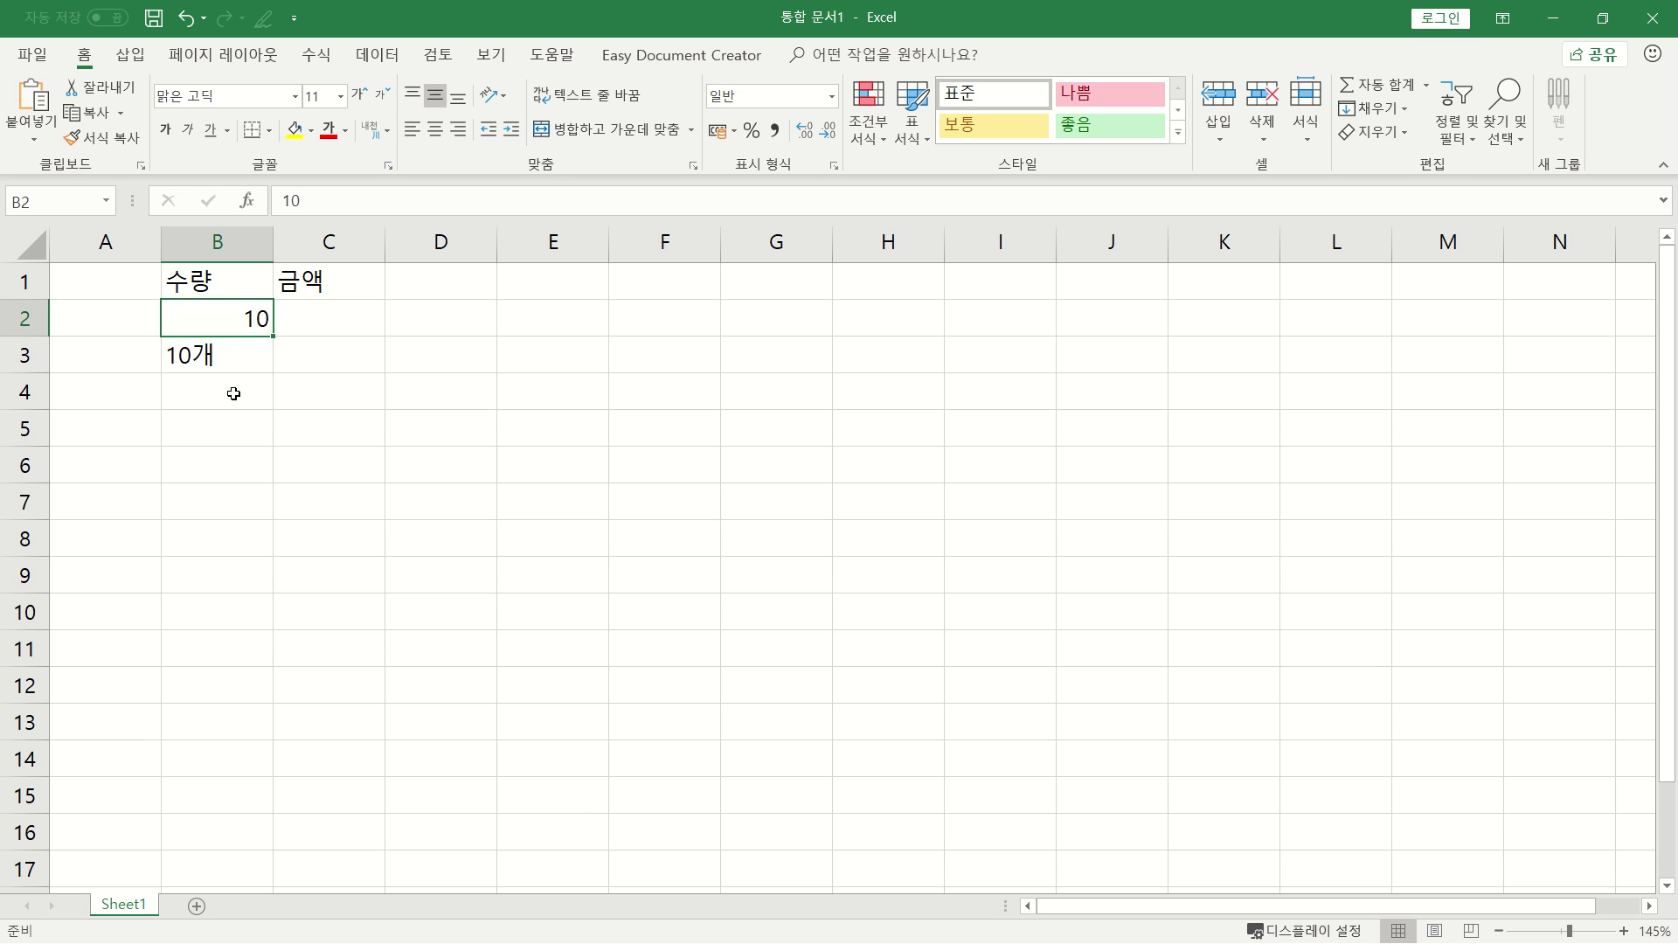
click(233, 351)
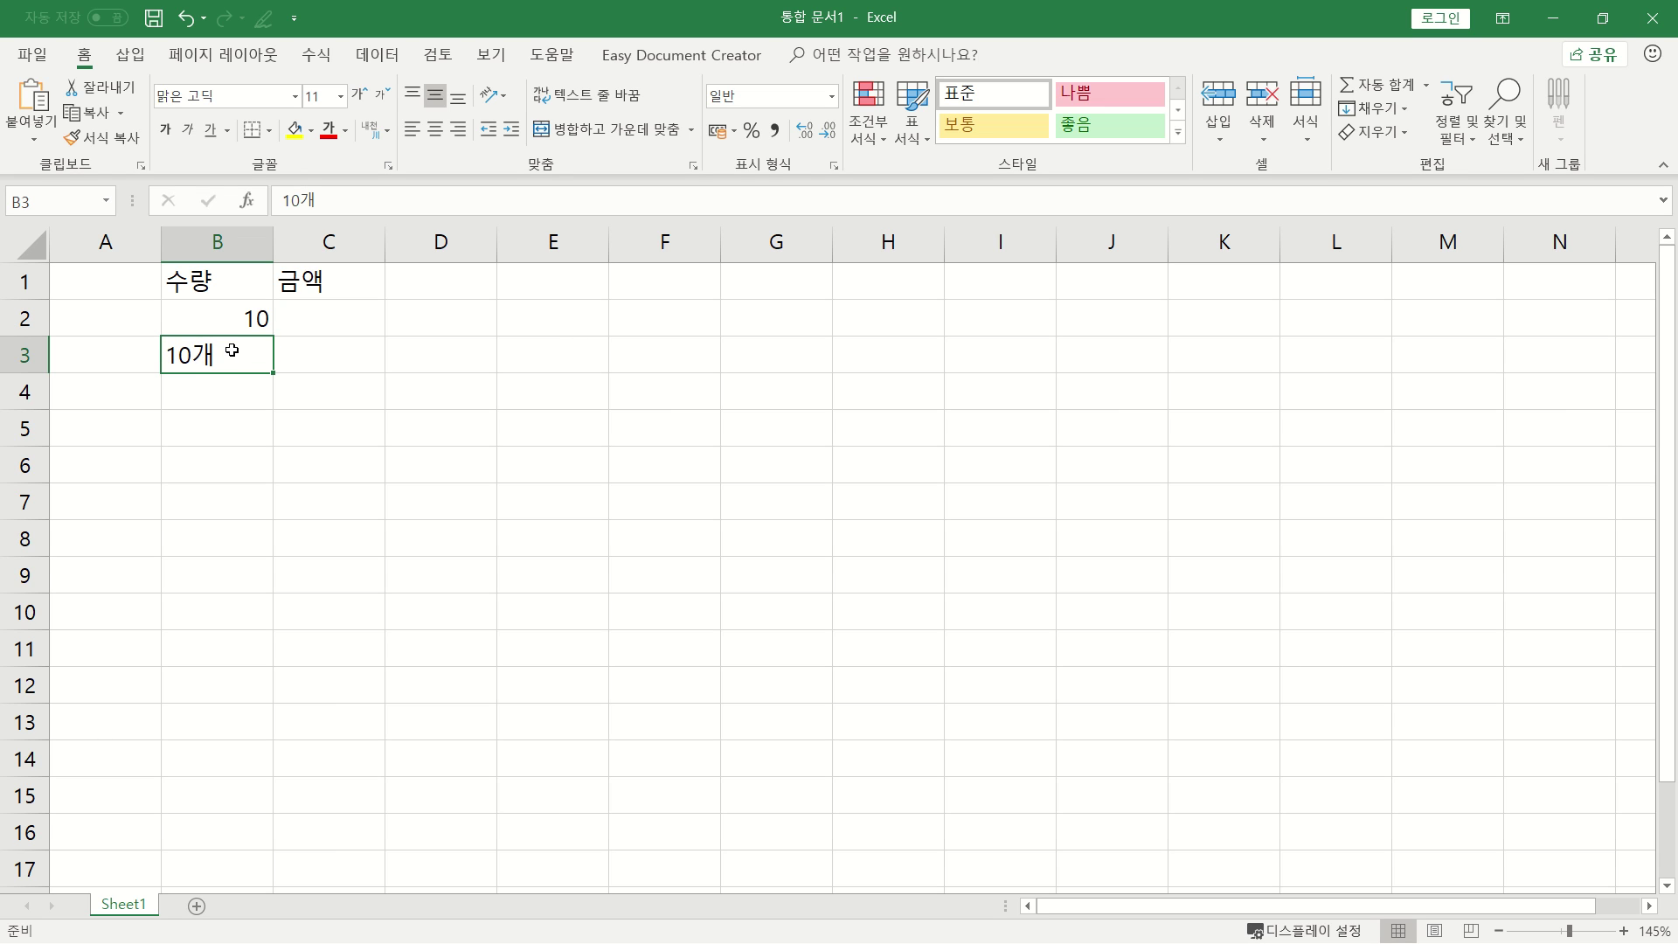
Enter a formula in C2 under 금액 that multiplies the quantity in B2 by 1000
click(343, 314)
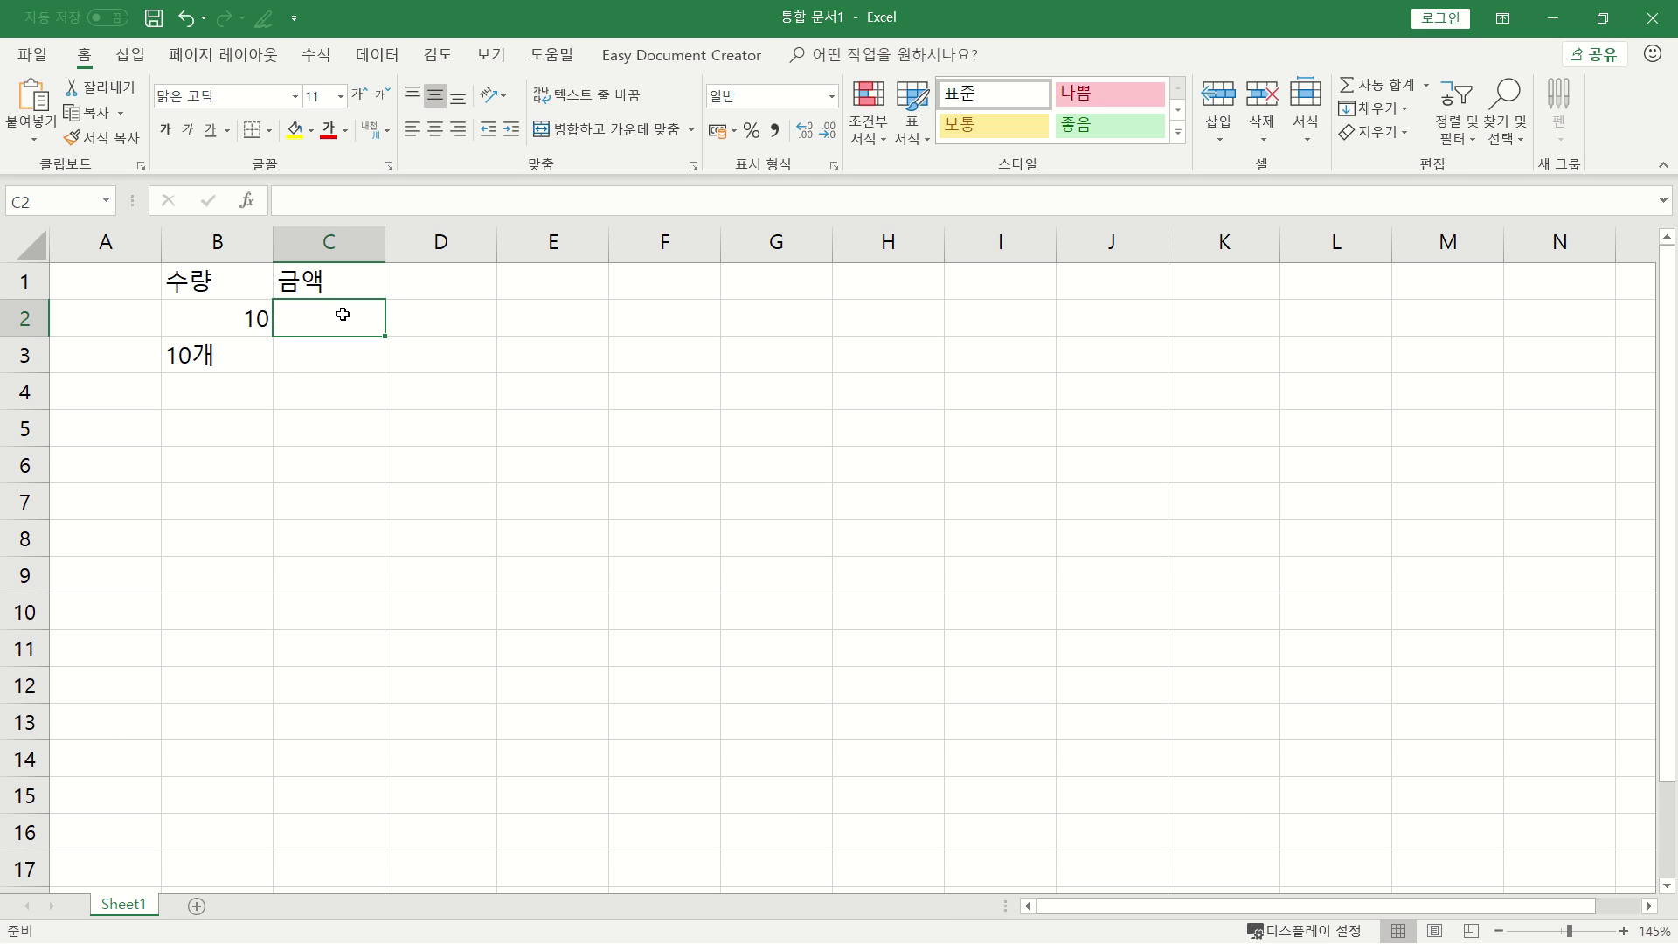
text(=)
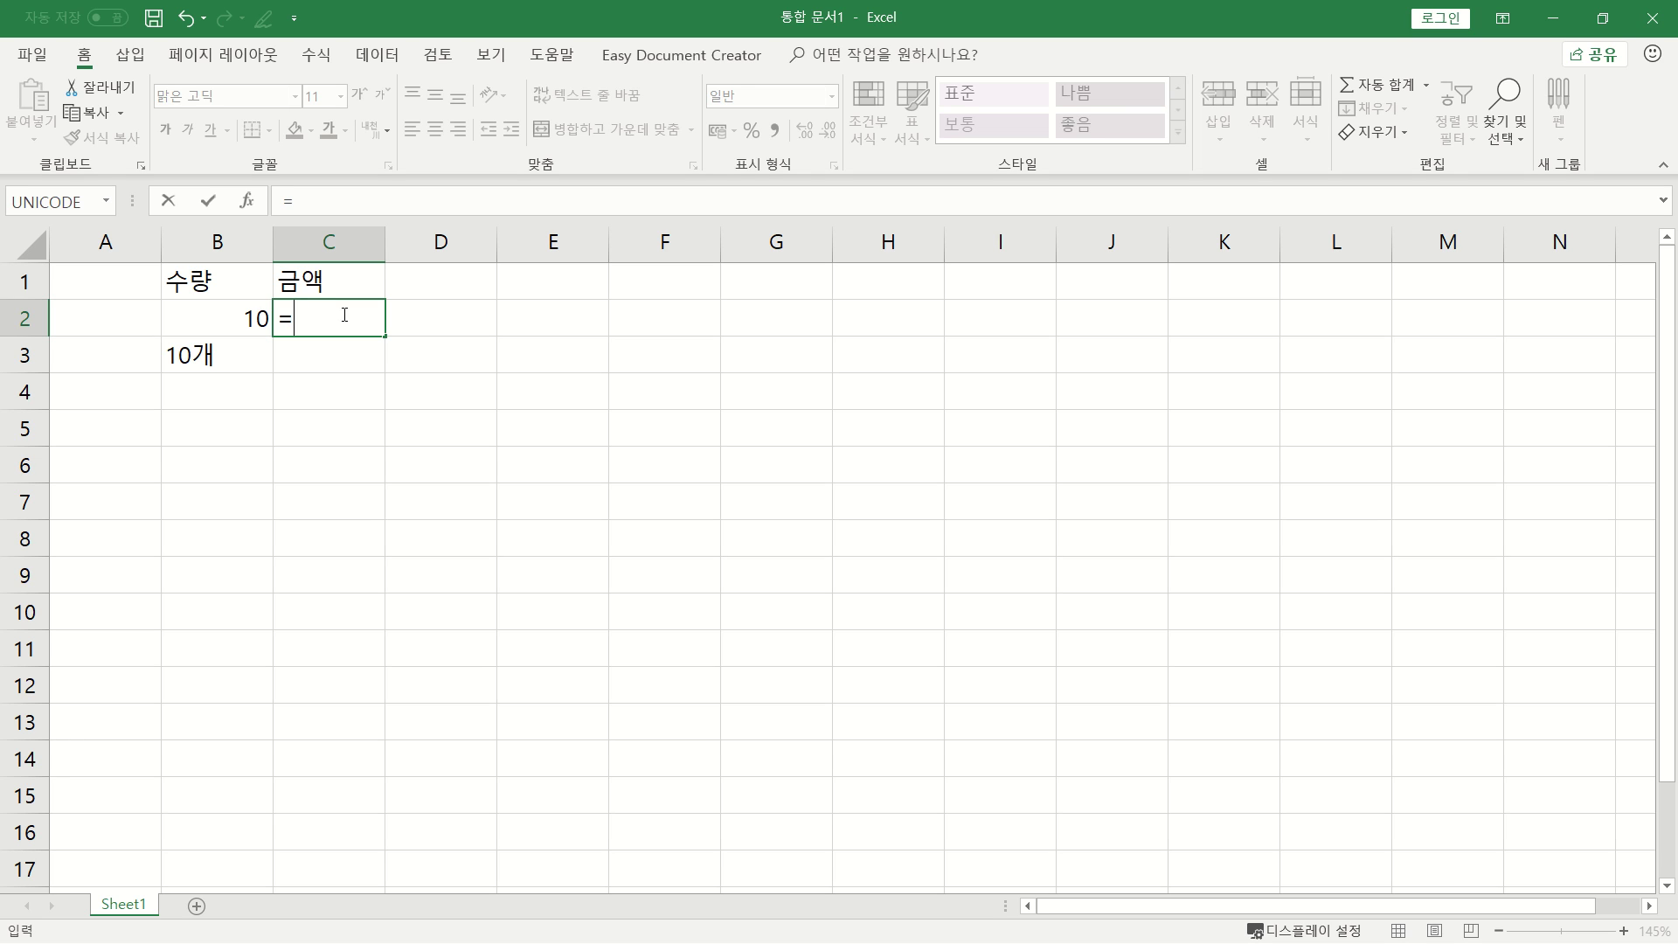
key(Escape)
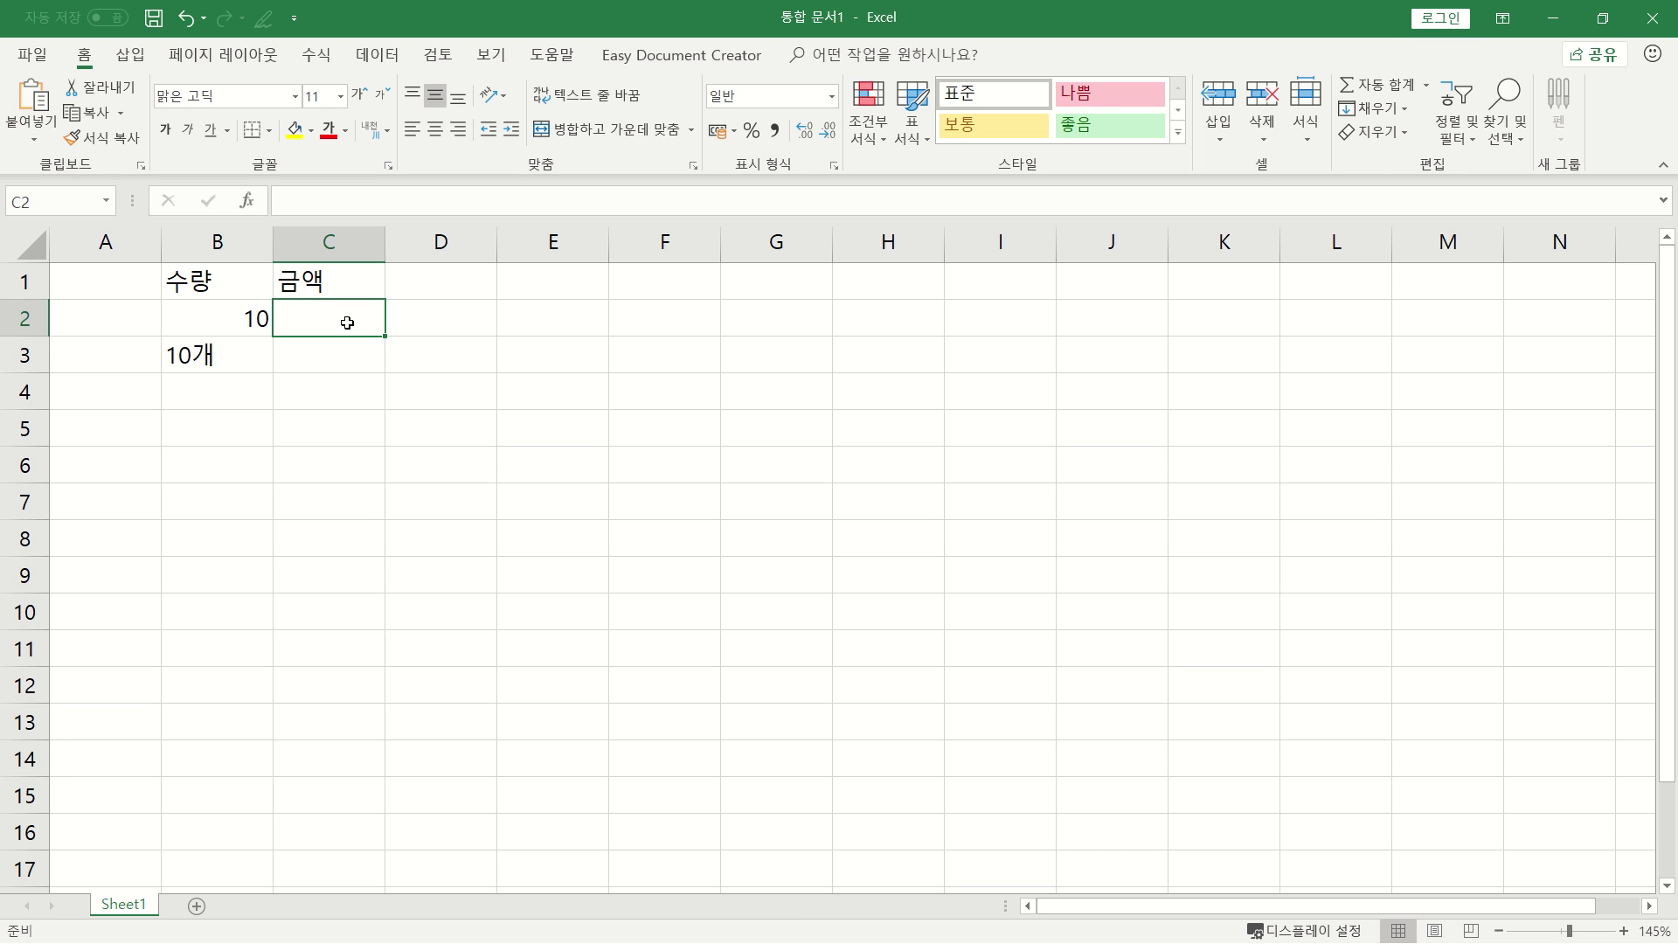
text(=)
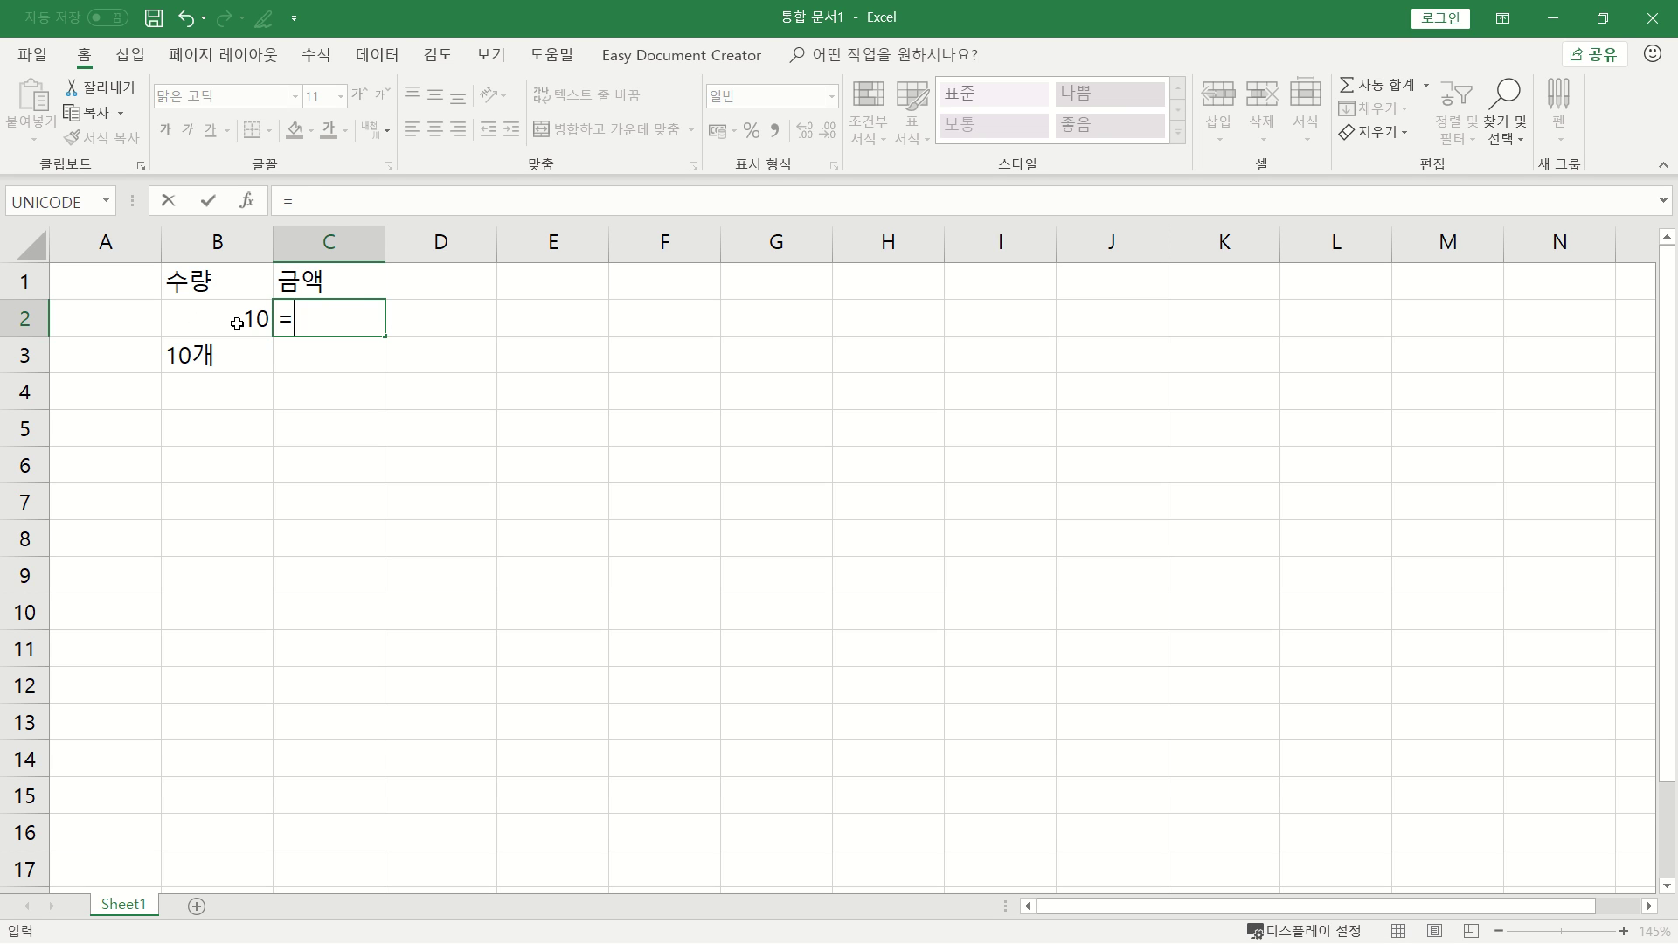
click(188, 318)
text(*1000)
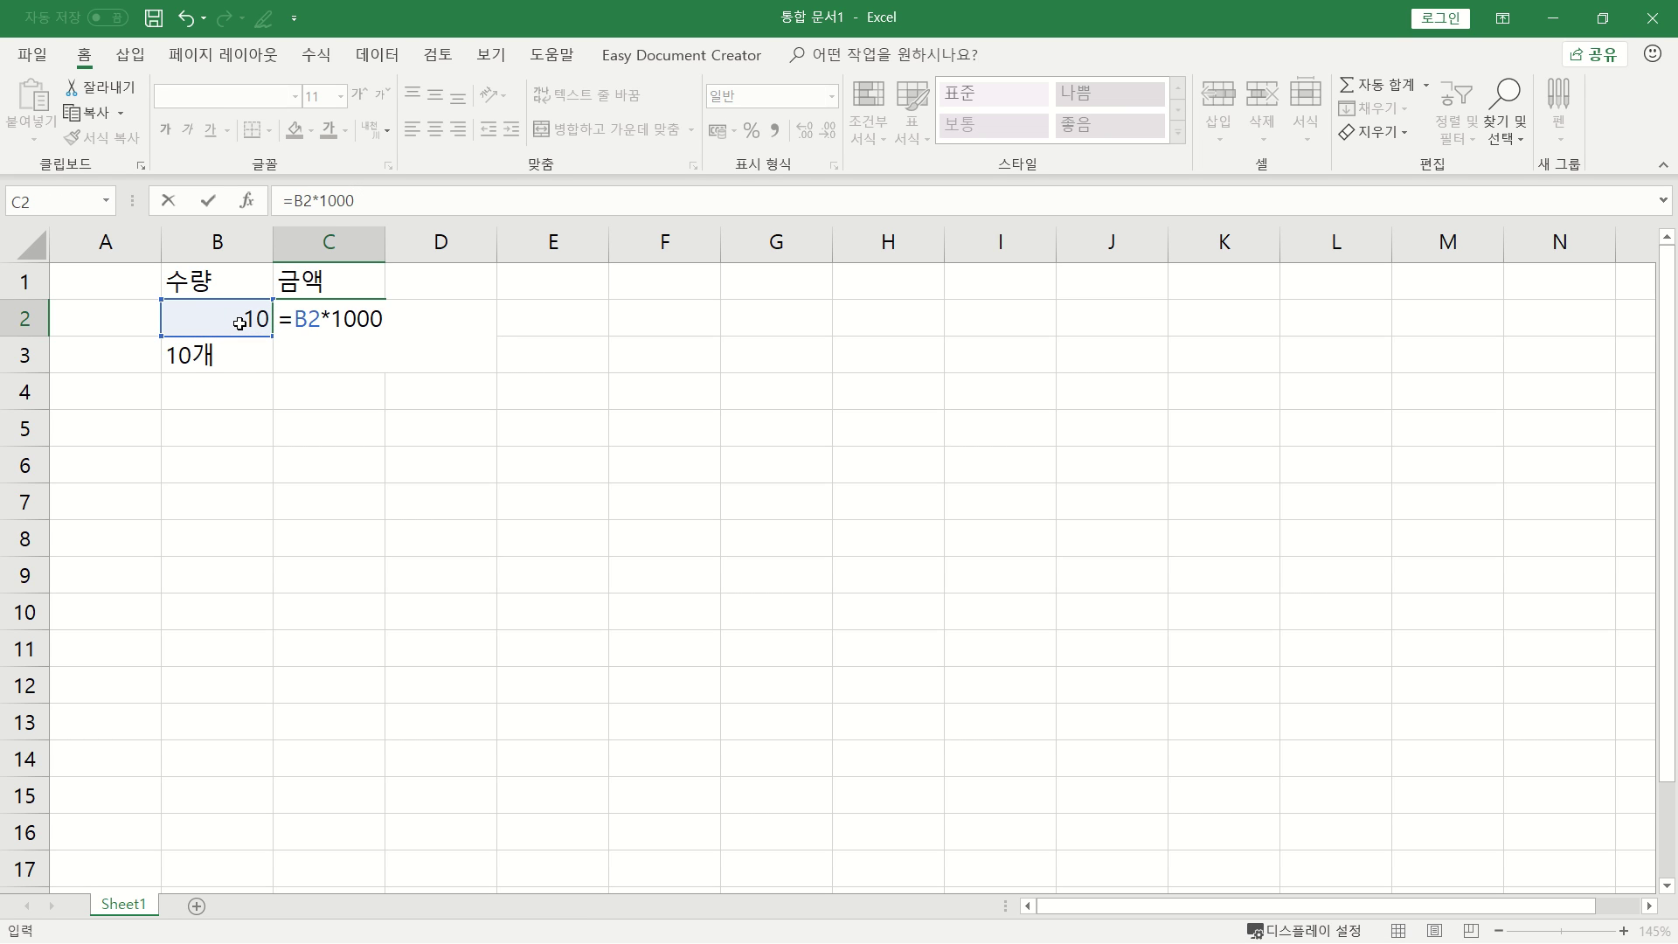
key(Return)
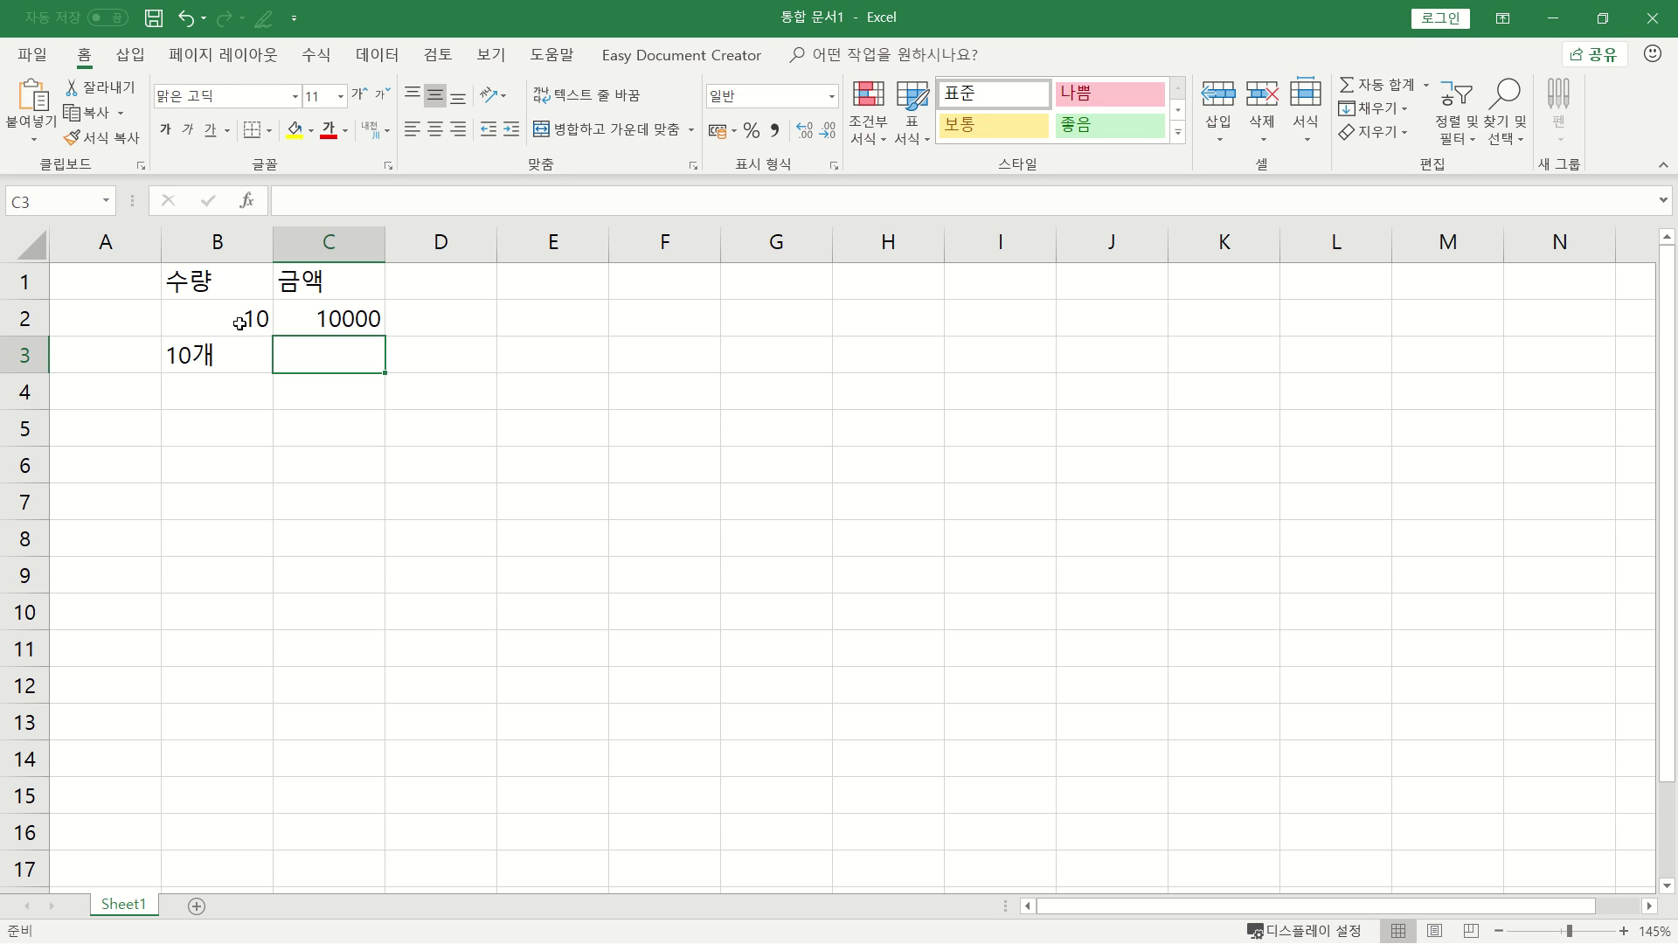
Fill the C2 amount formula down to C3 and check the copied formula against its source cell B3
click(357, 316)
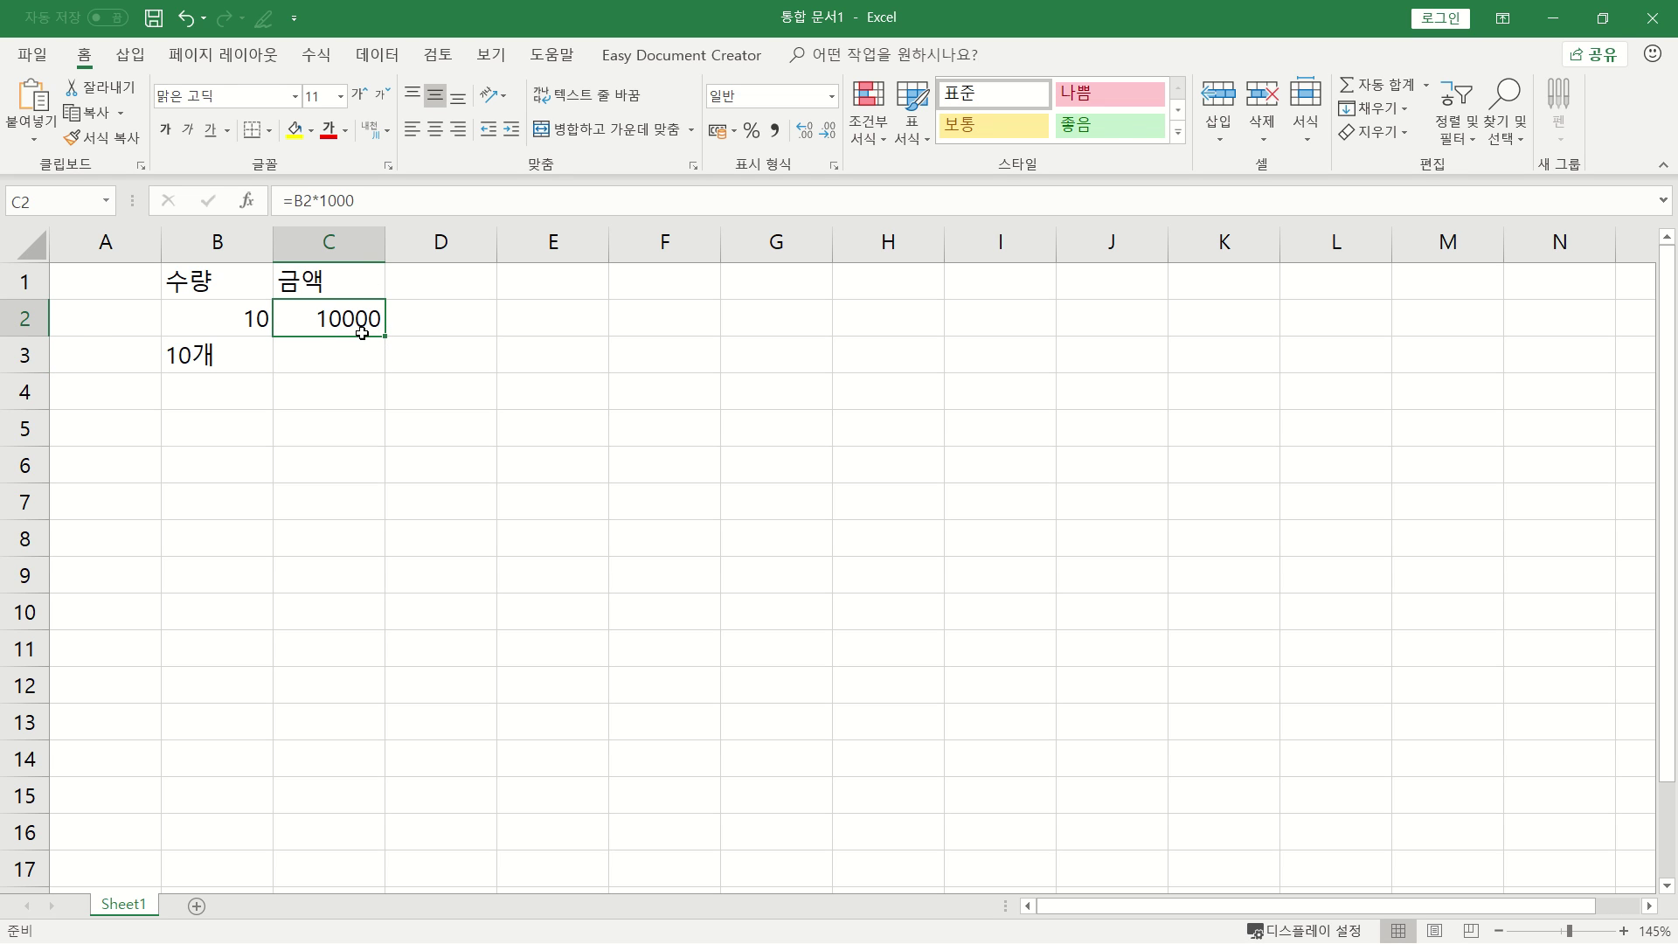
drag(383, 337, 382, 373)
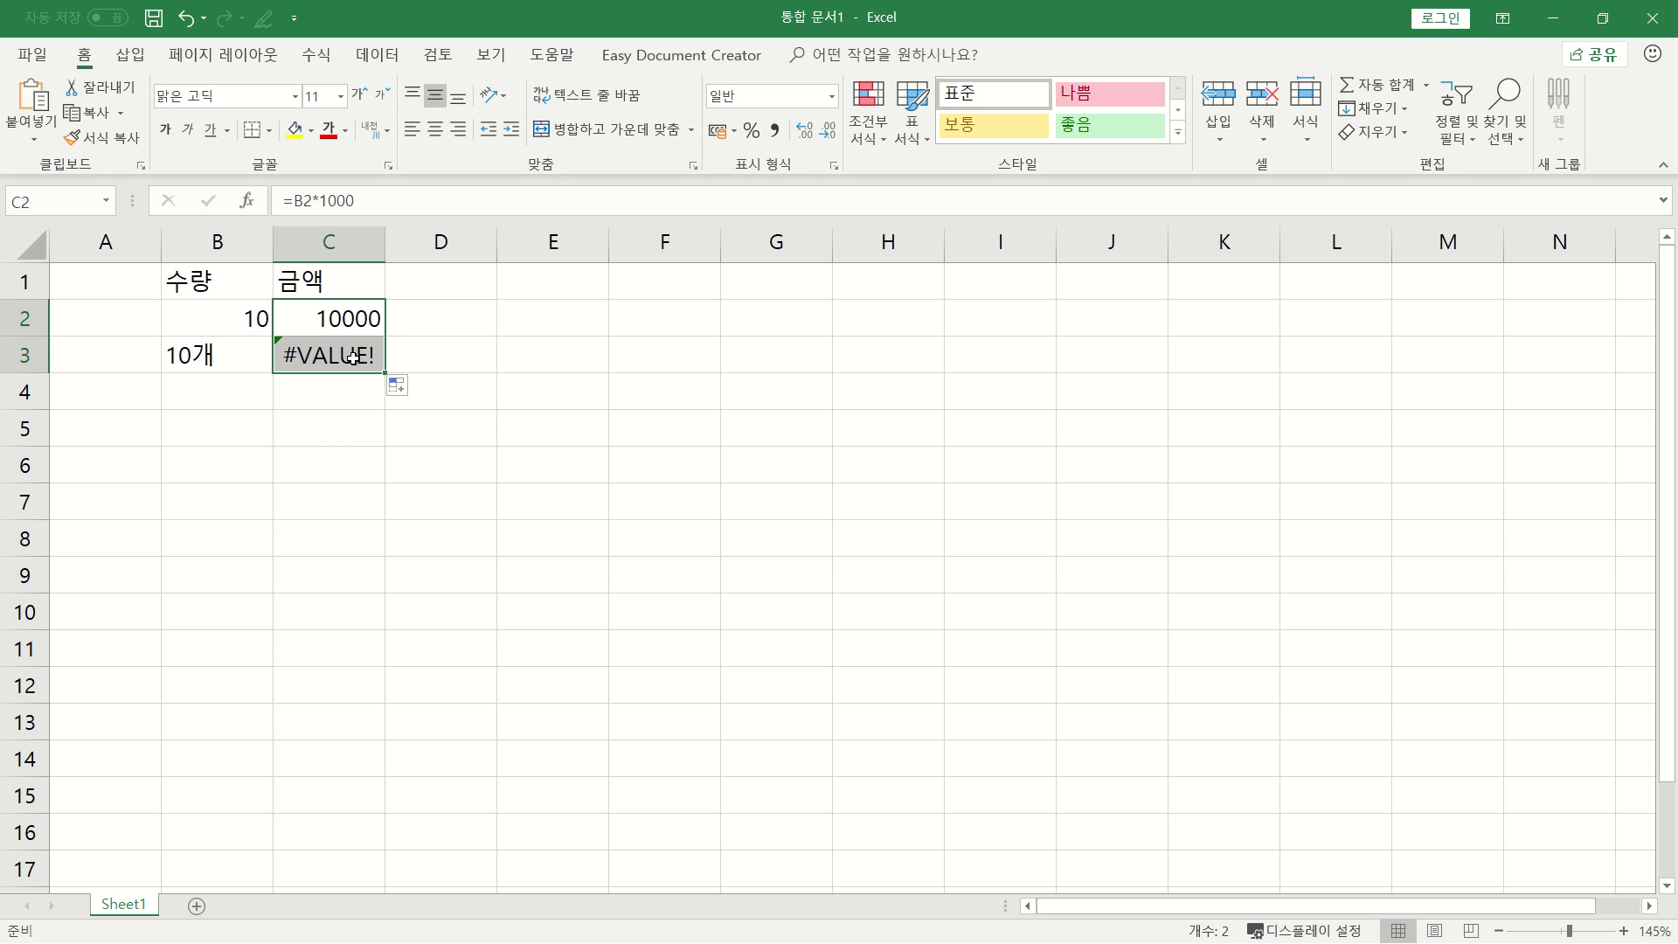
click(361, 361)
key(Up)
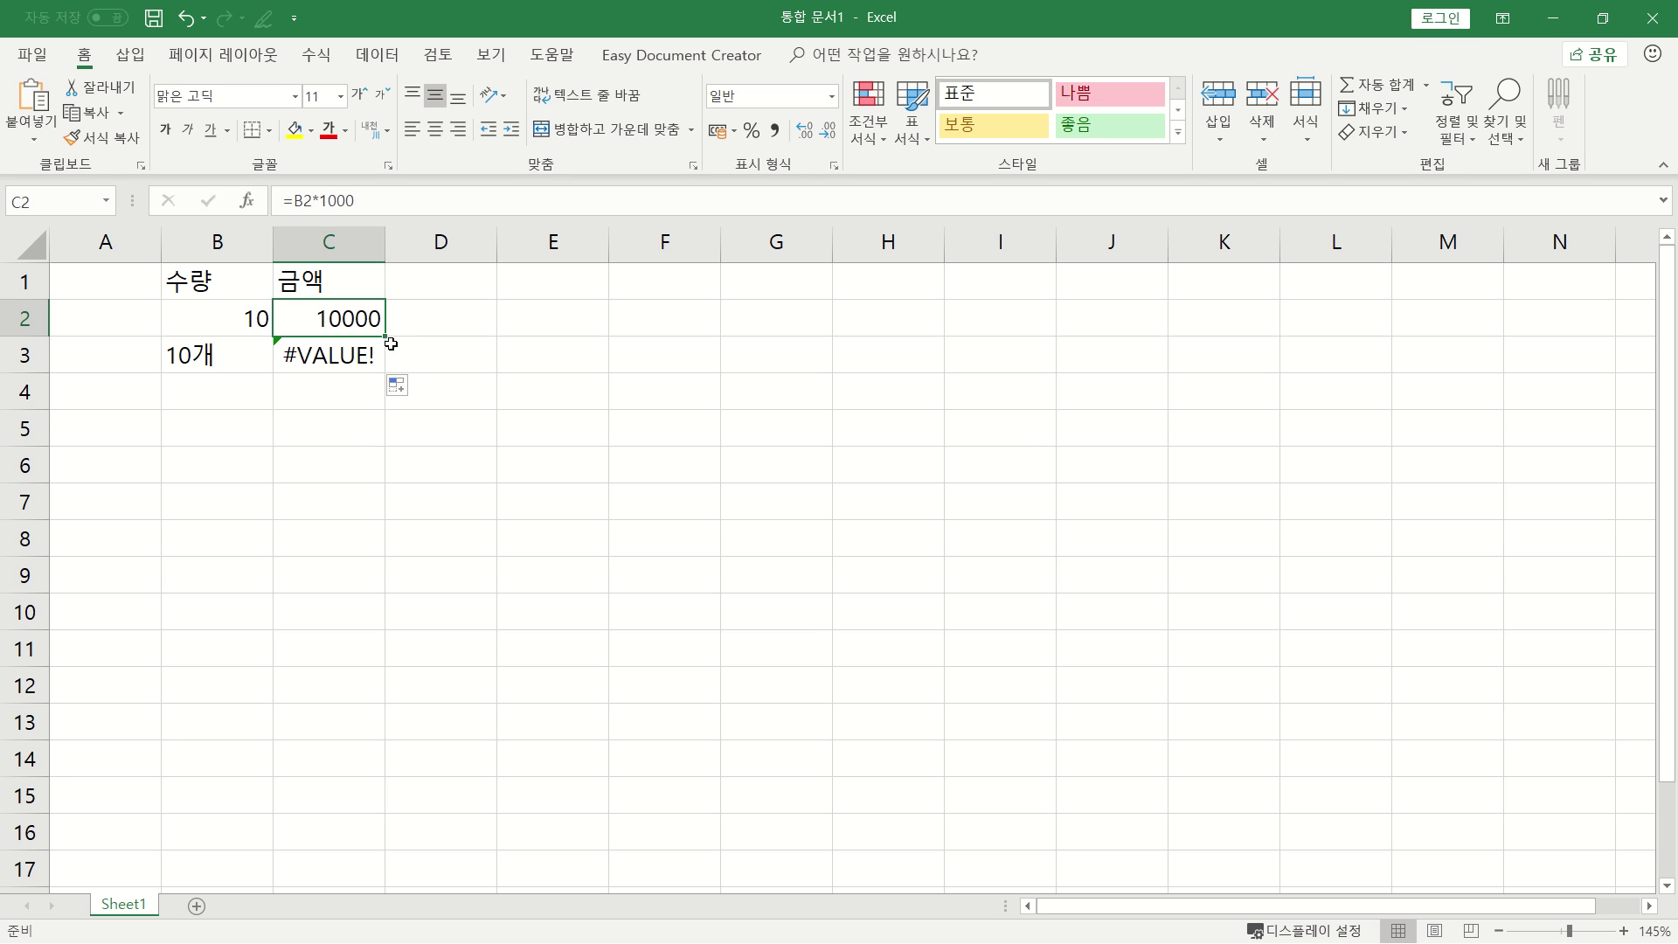
click(328, 355)
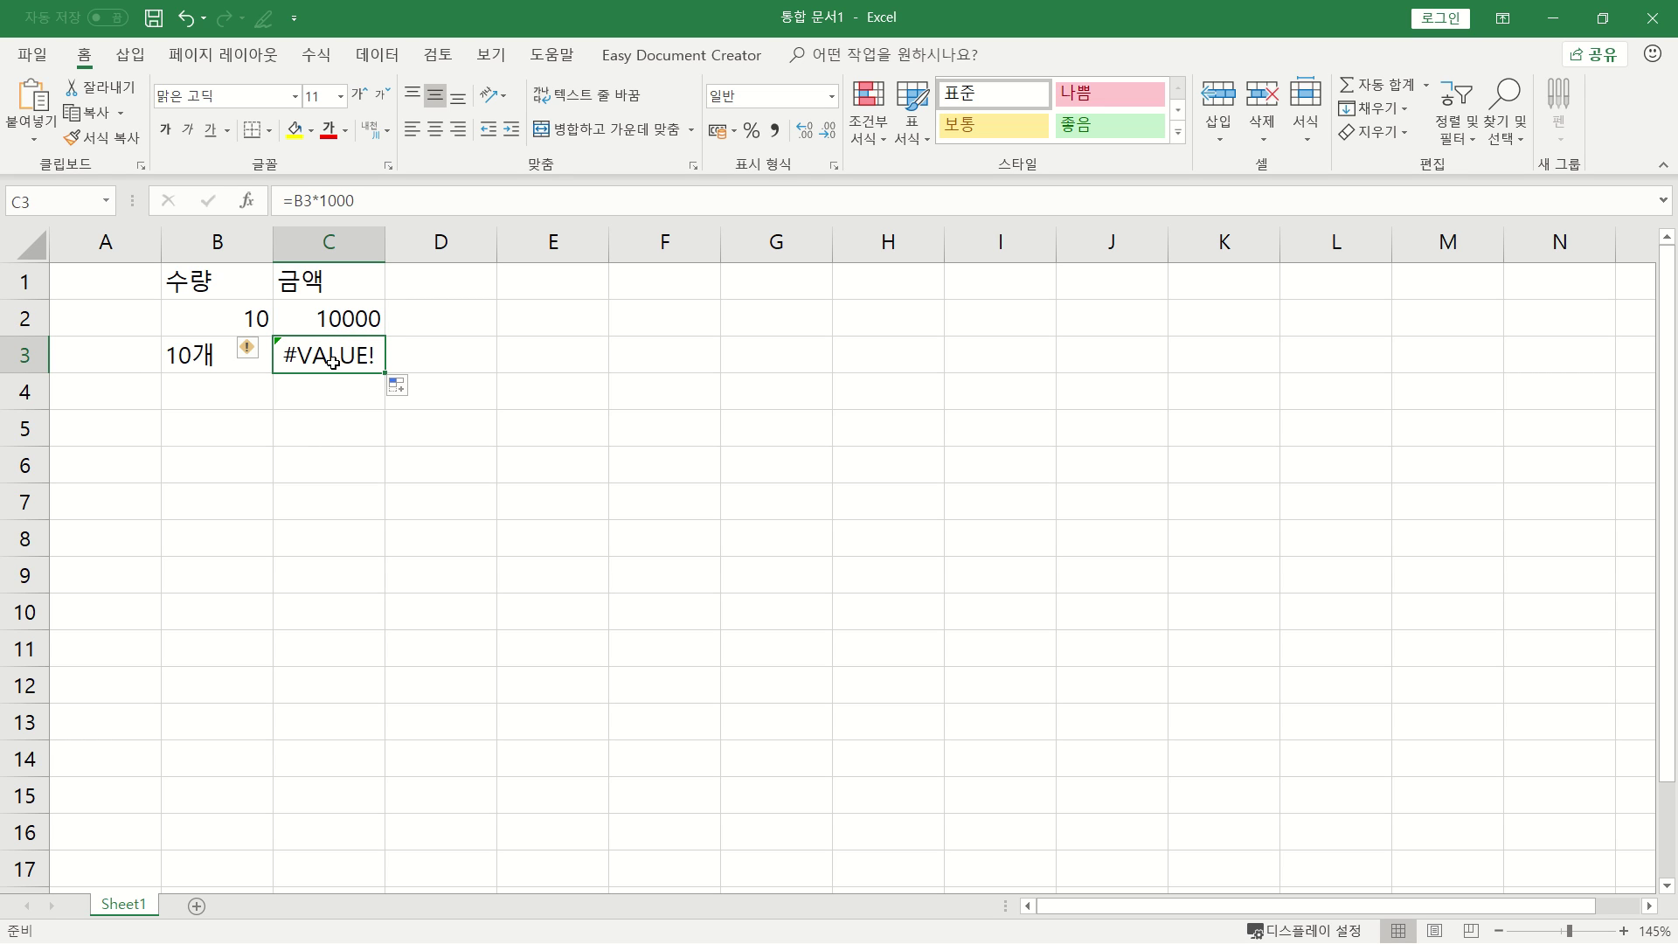
click(217, 358)
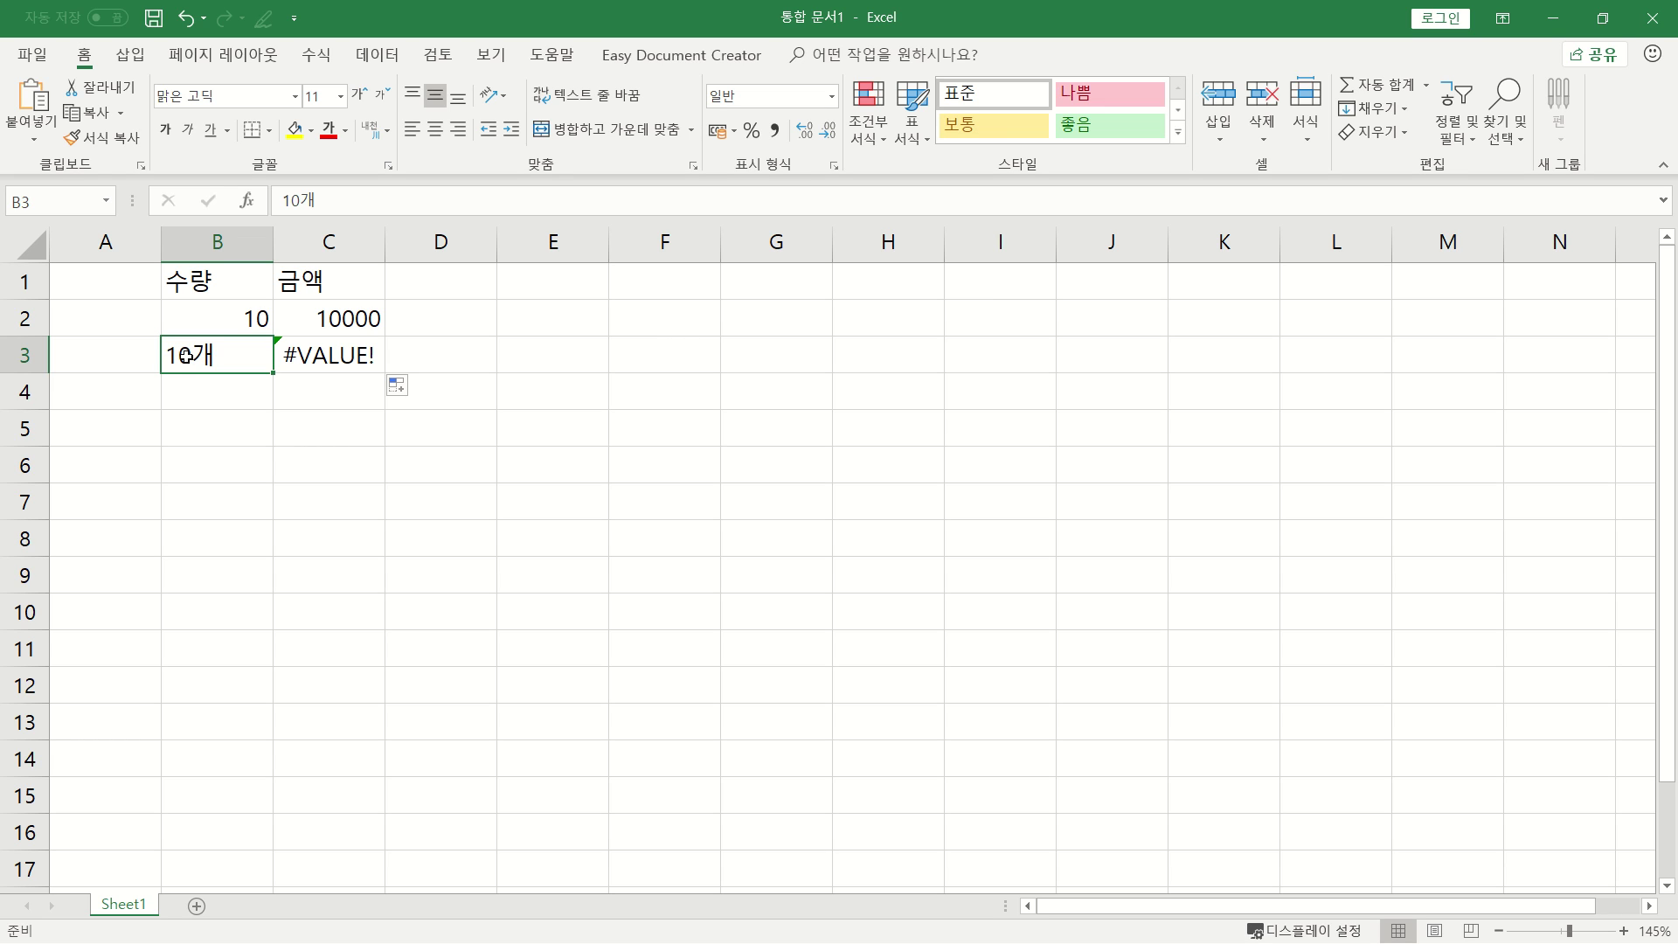
Add the headers 시작일 in E1 and 마감일 in F1
click(553, 284)
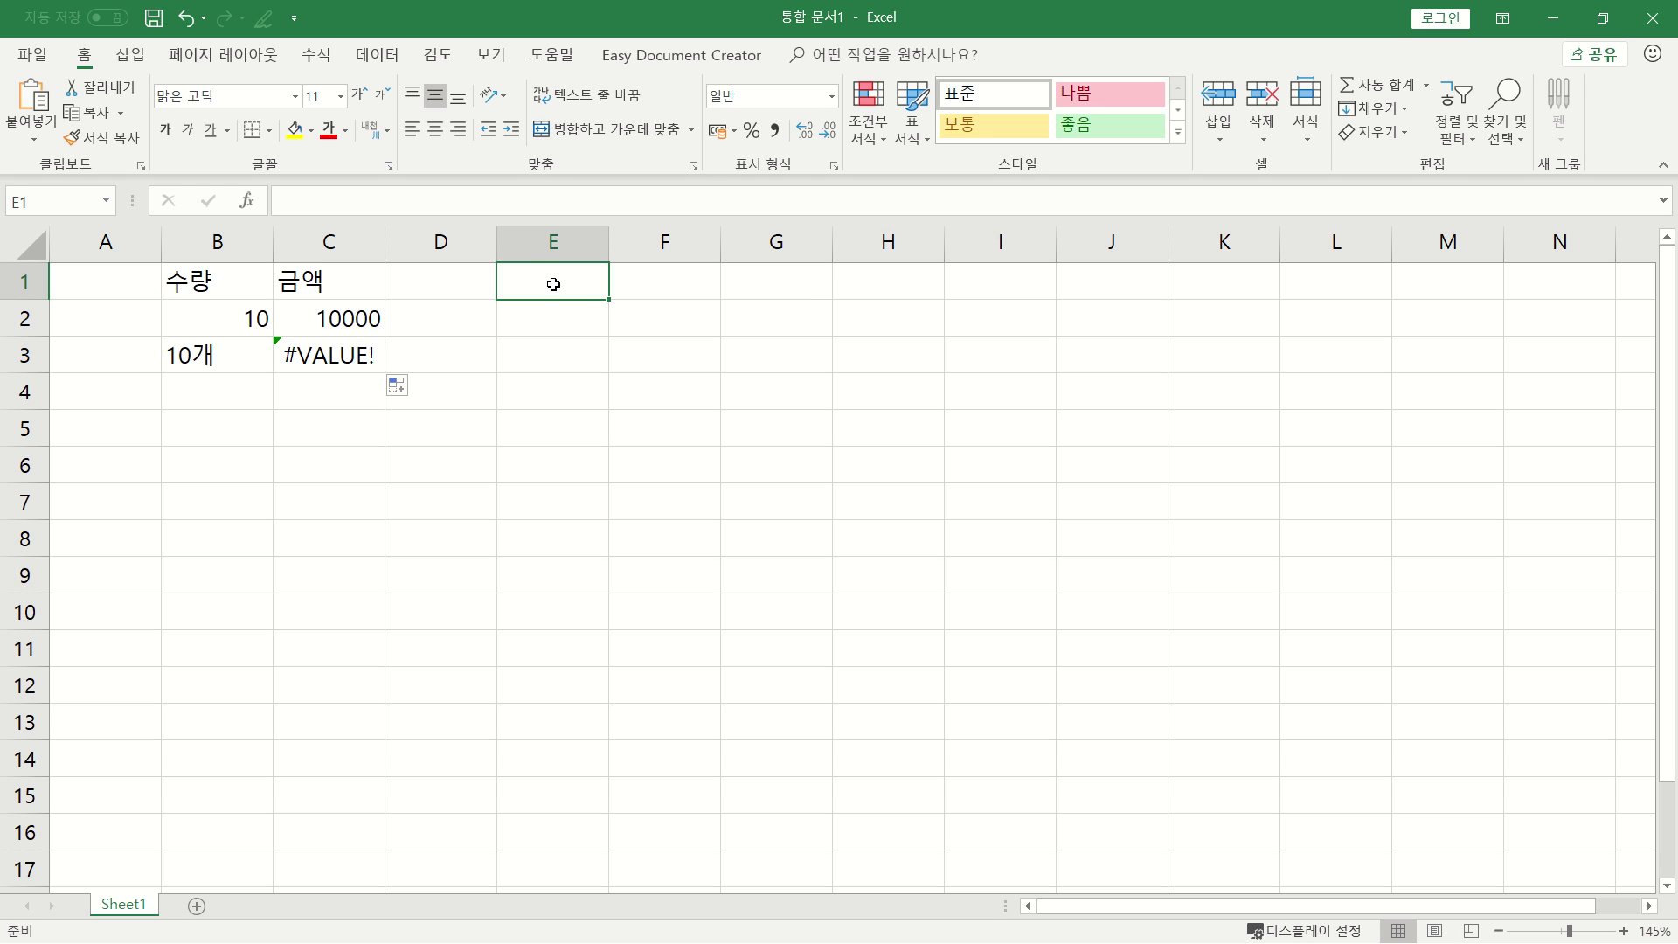
text(시작일)
key(Tab)
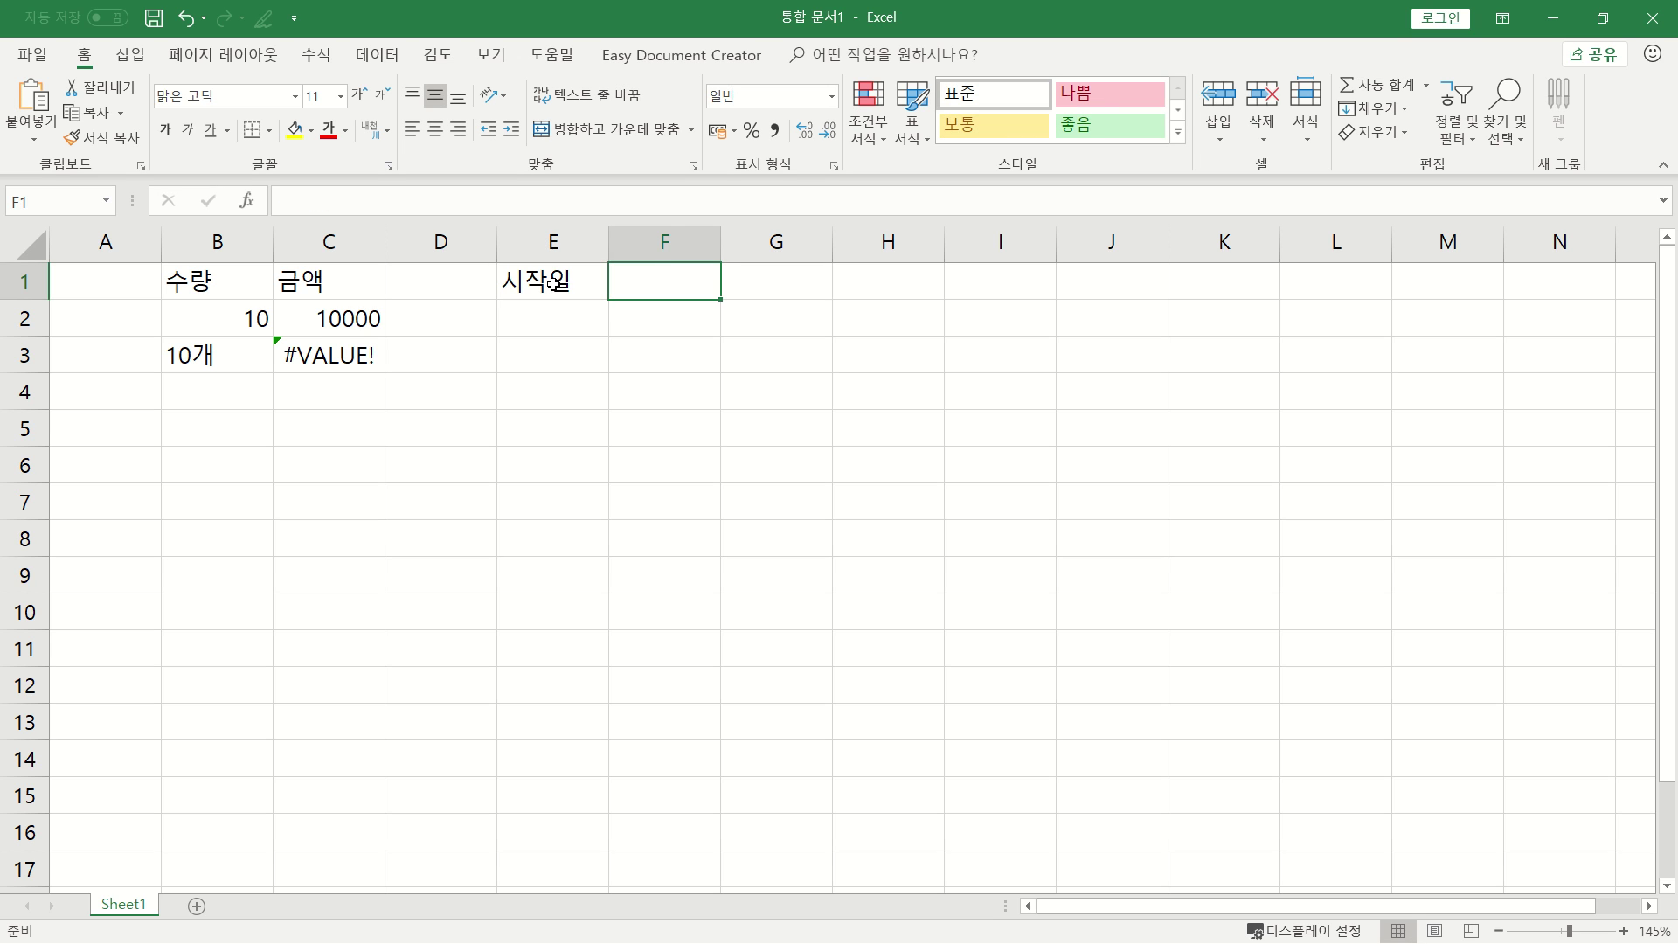
text(마감일)
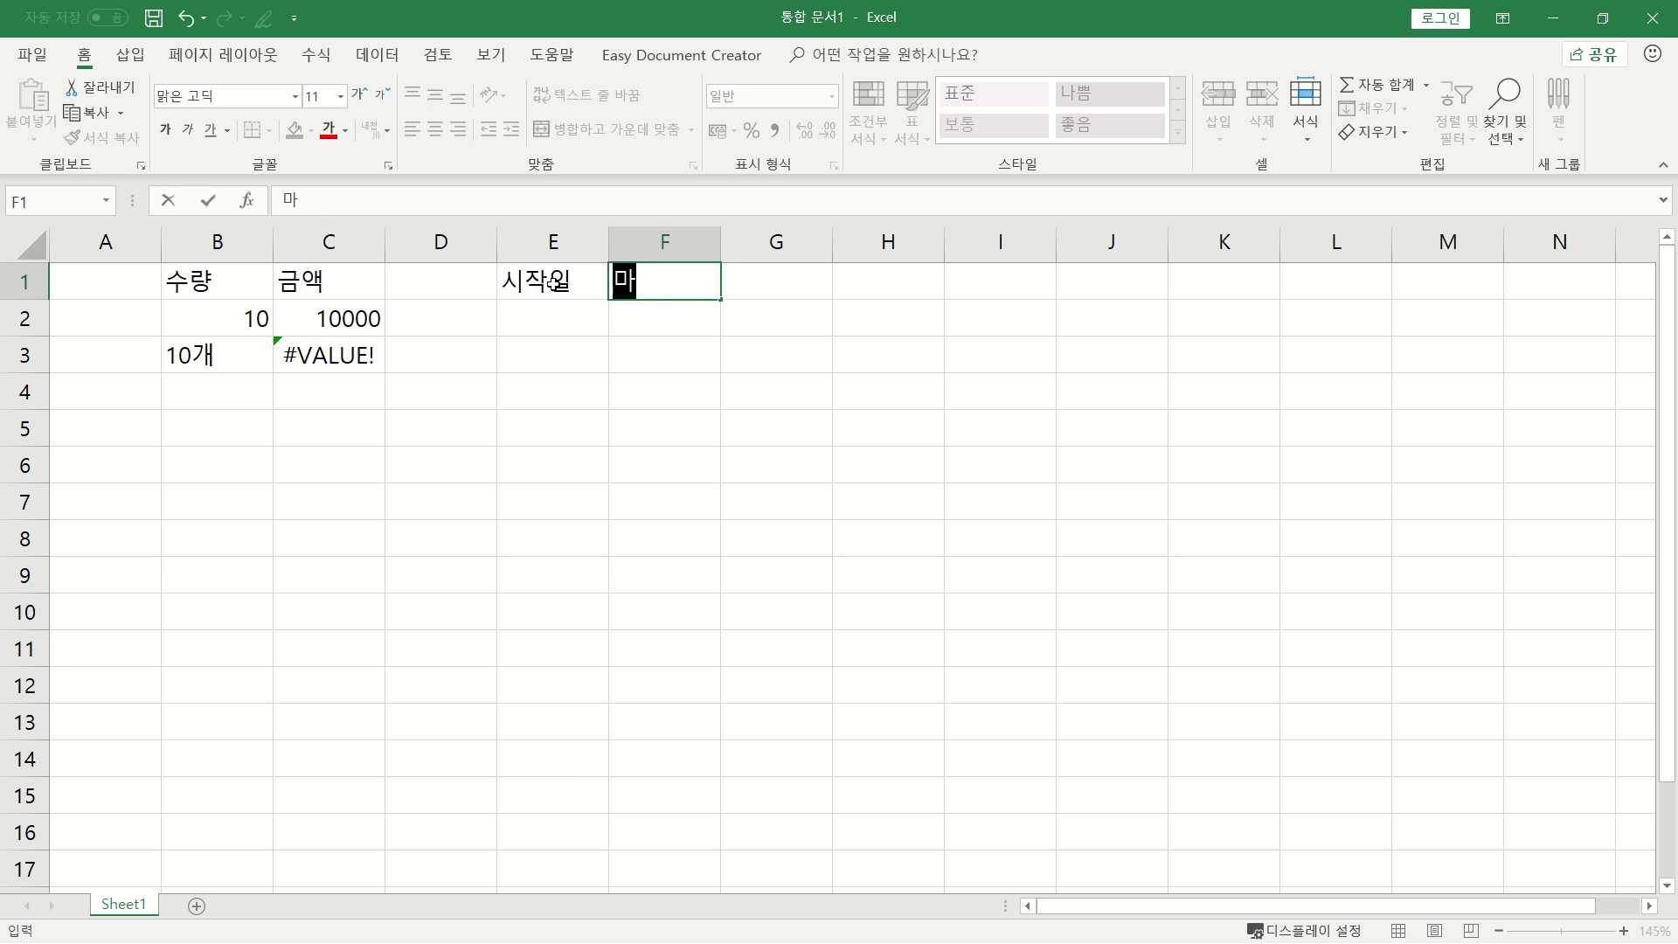
key(Return)
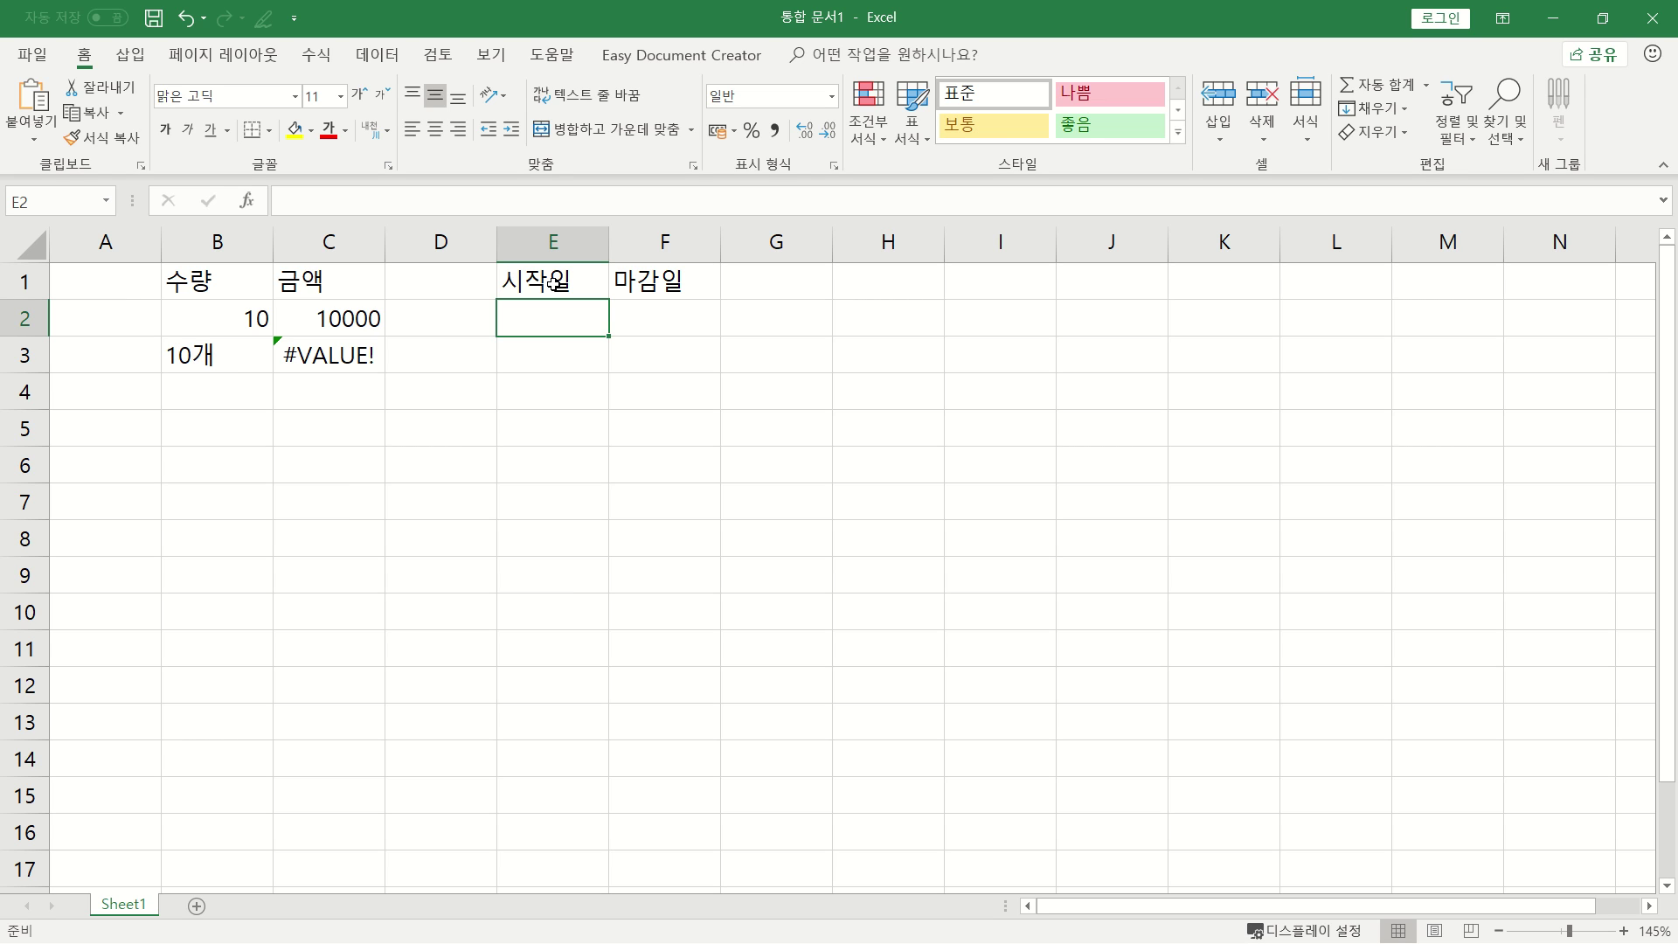
Enter 2018-10-12 in E2 and 2018. 10. 12. in E3 under 시작일, and widen column E
text(2018-10-12)
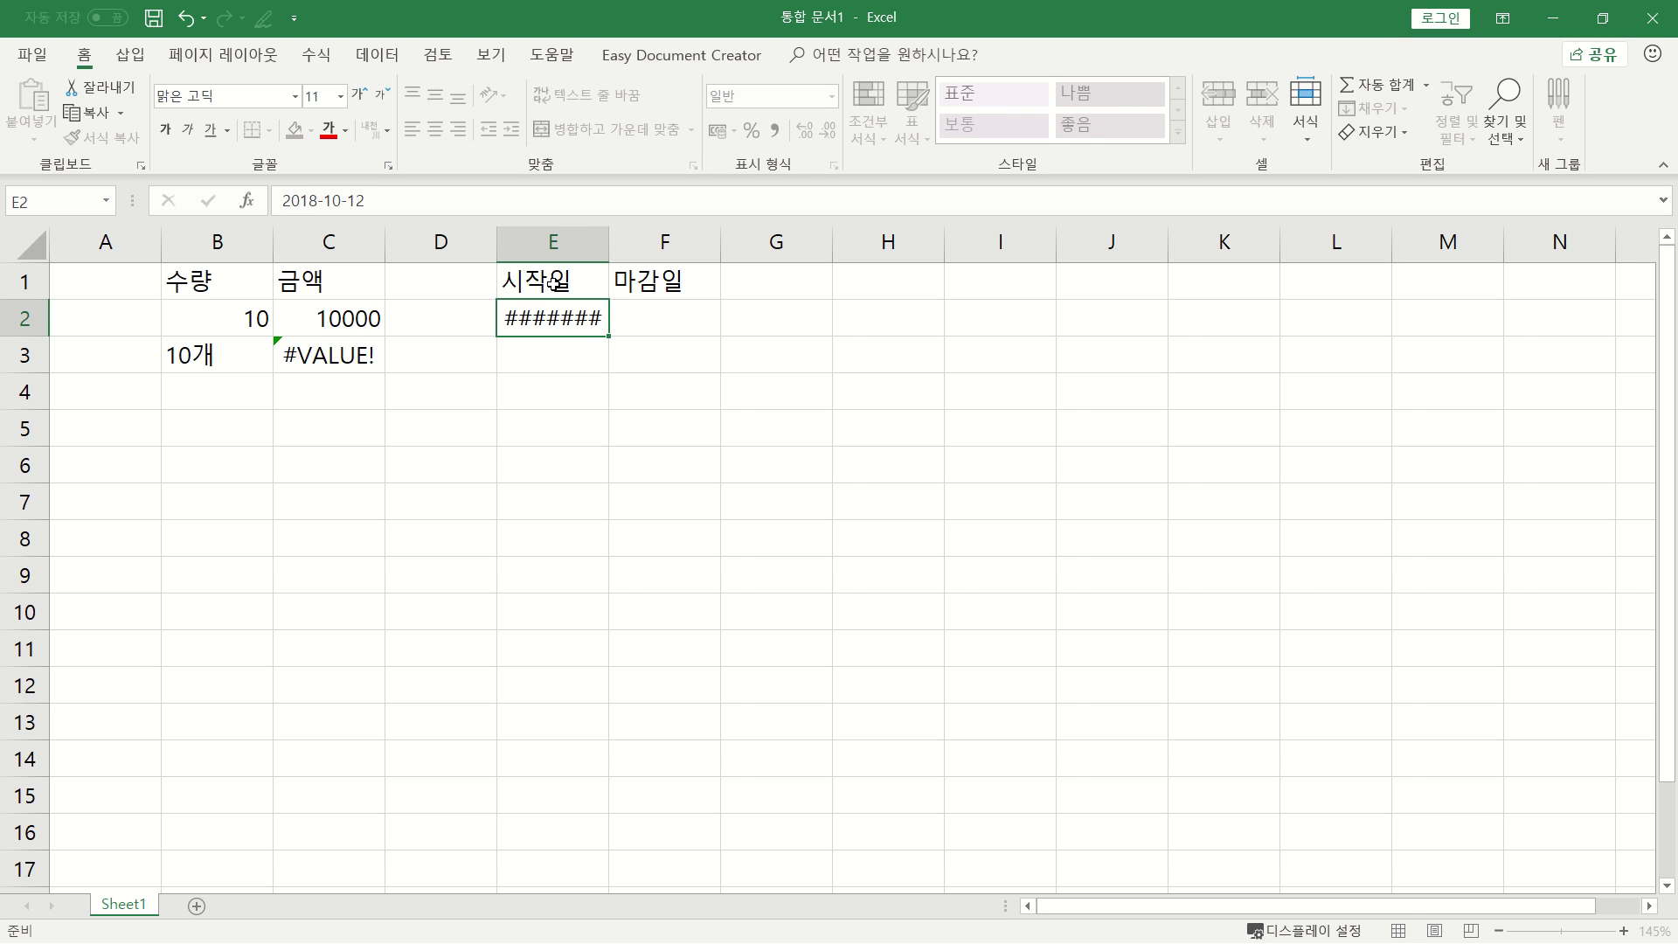
key(Return)
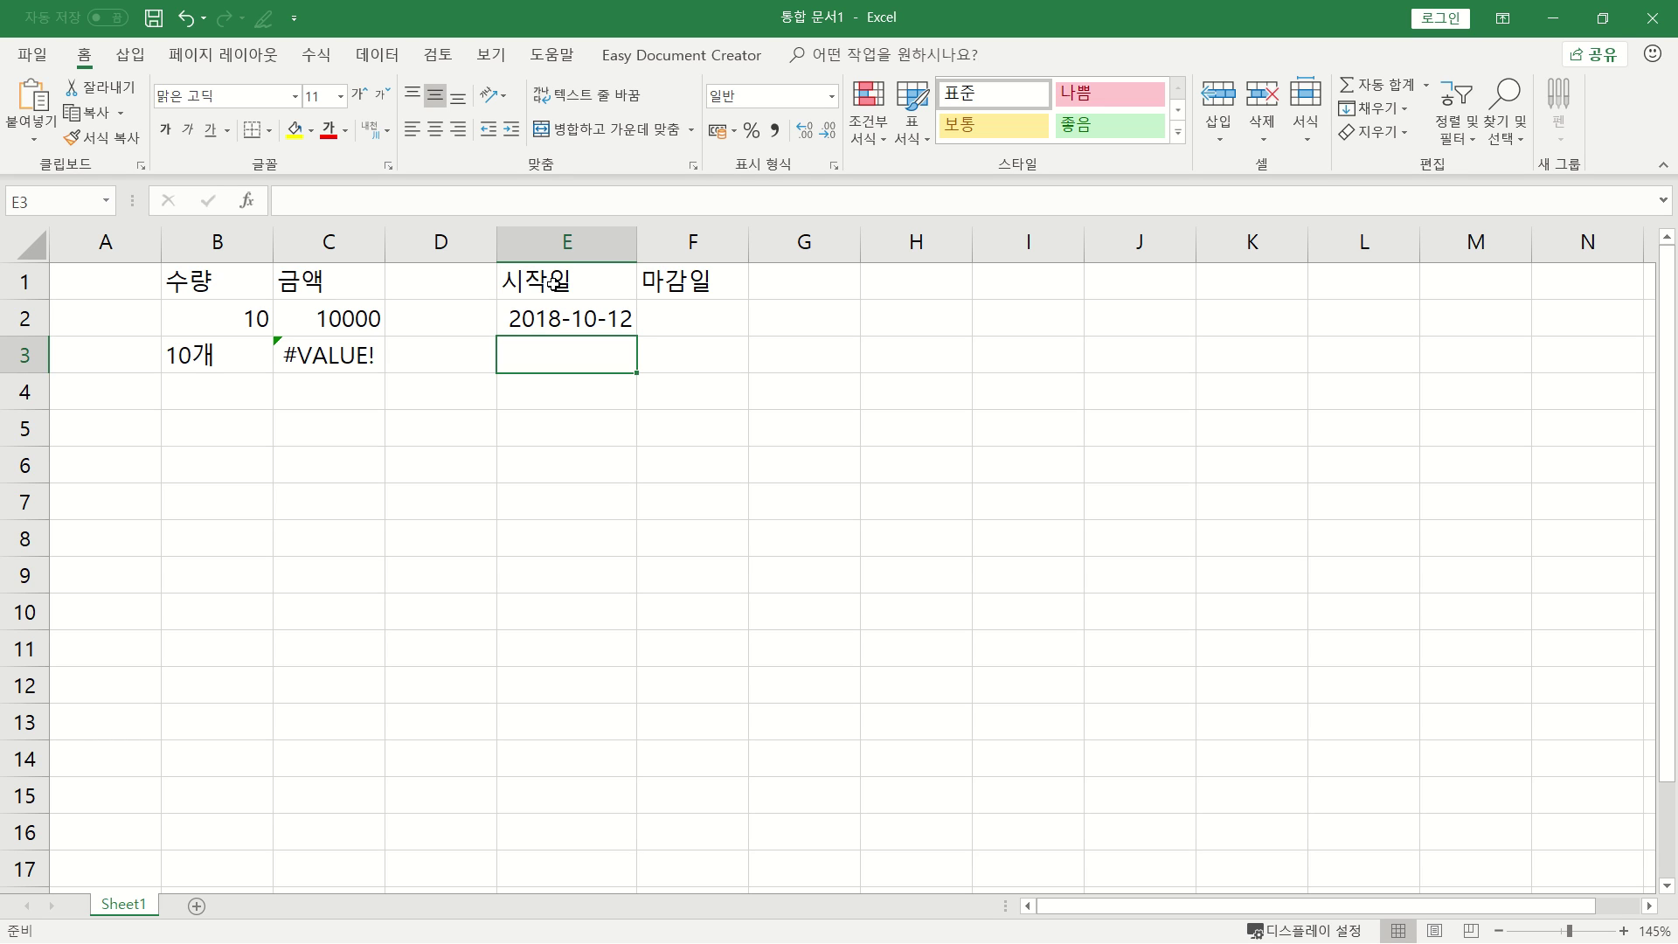
text(2018)
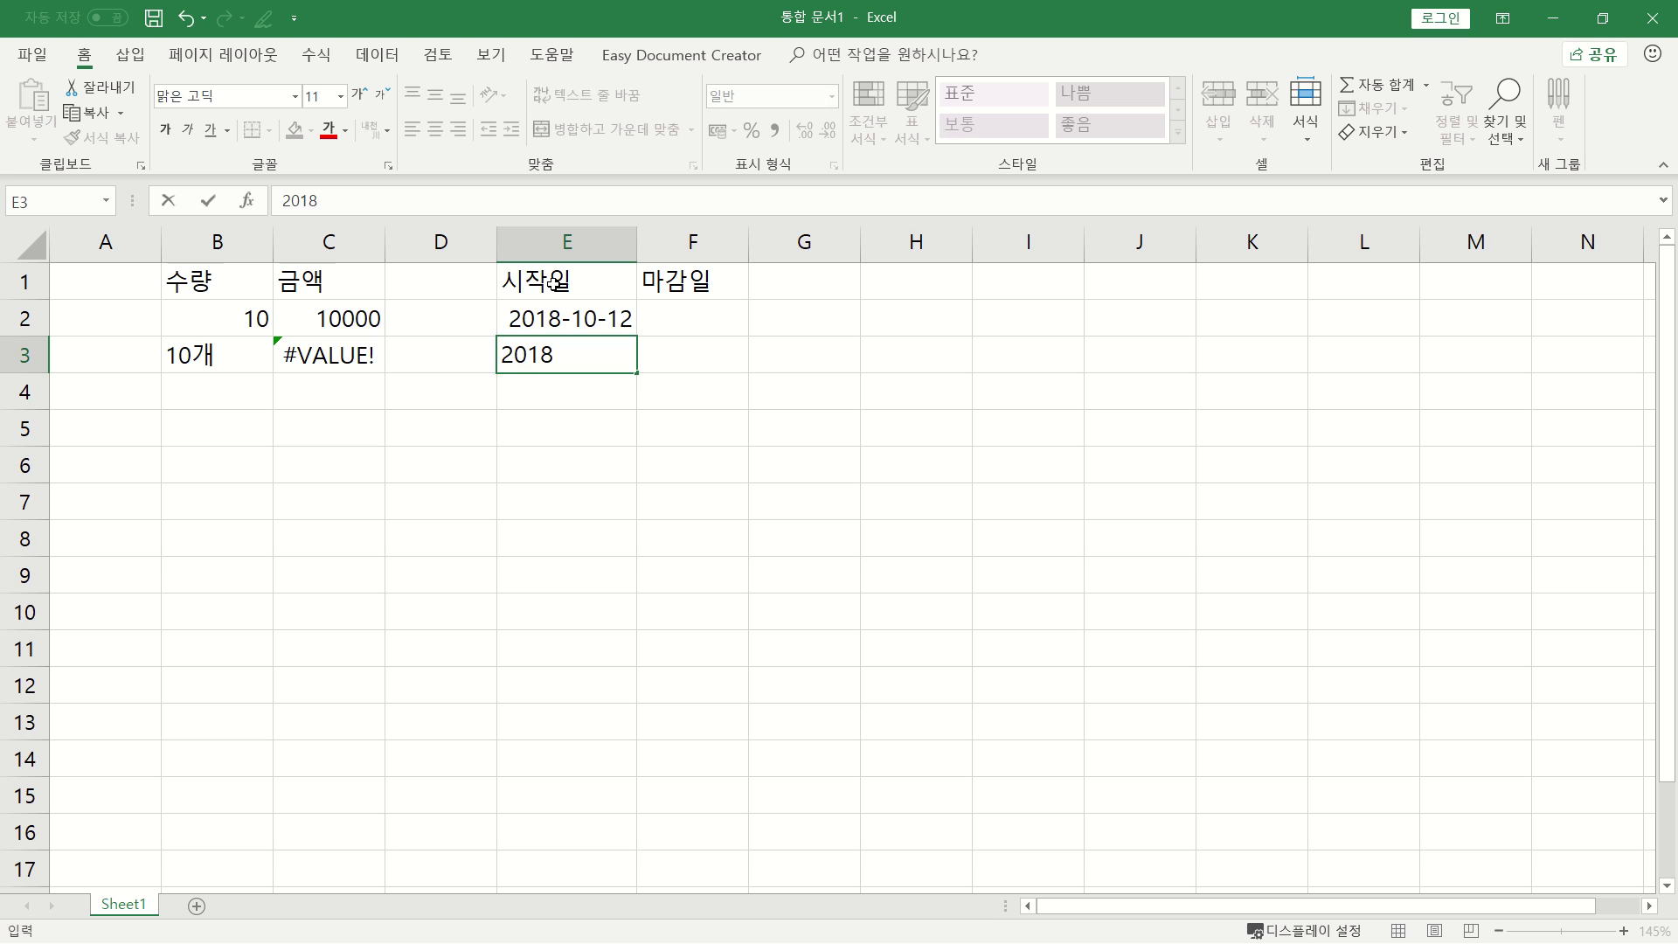
text(. 10. 12.)
key(Return)
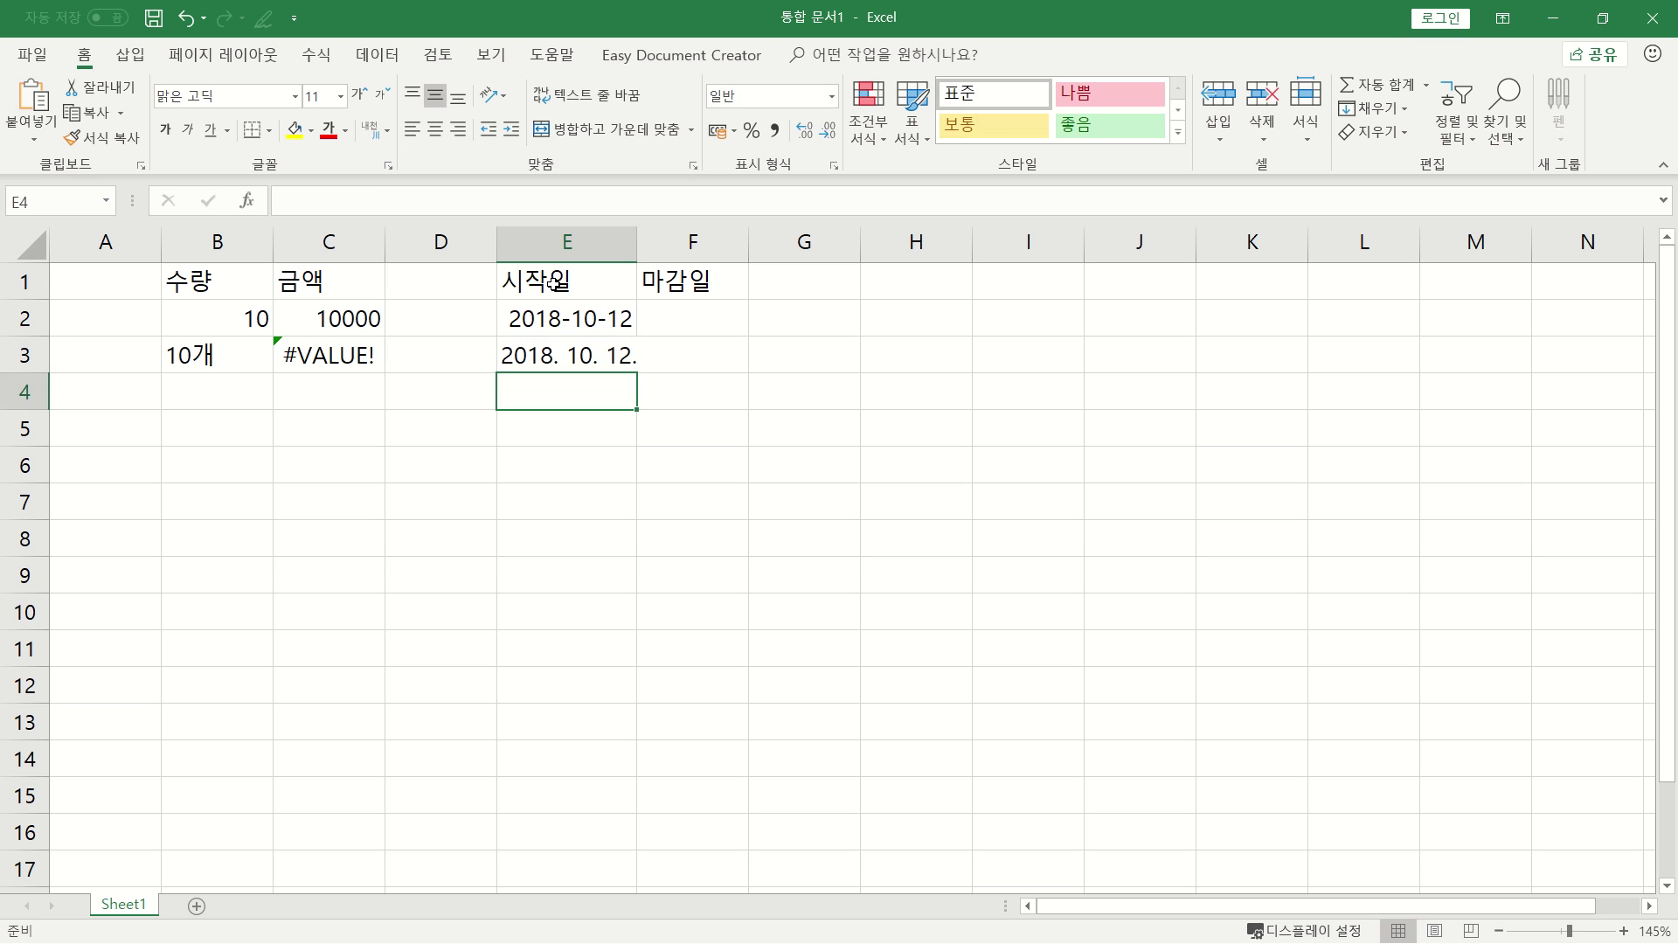
drag(637, 251, 692, 251)
click(641, 316)
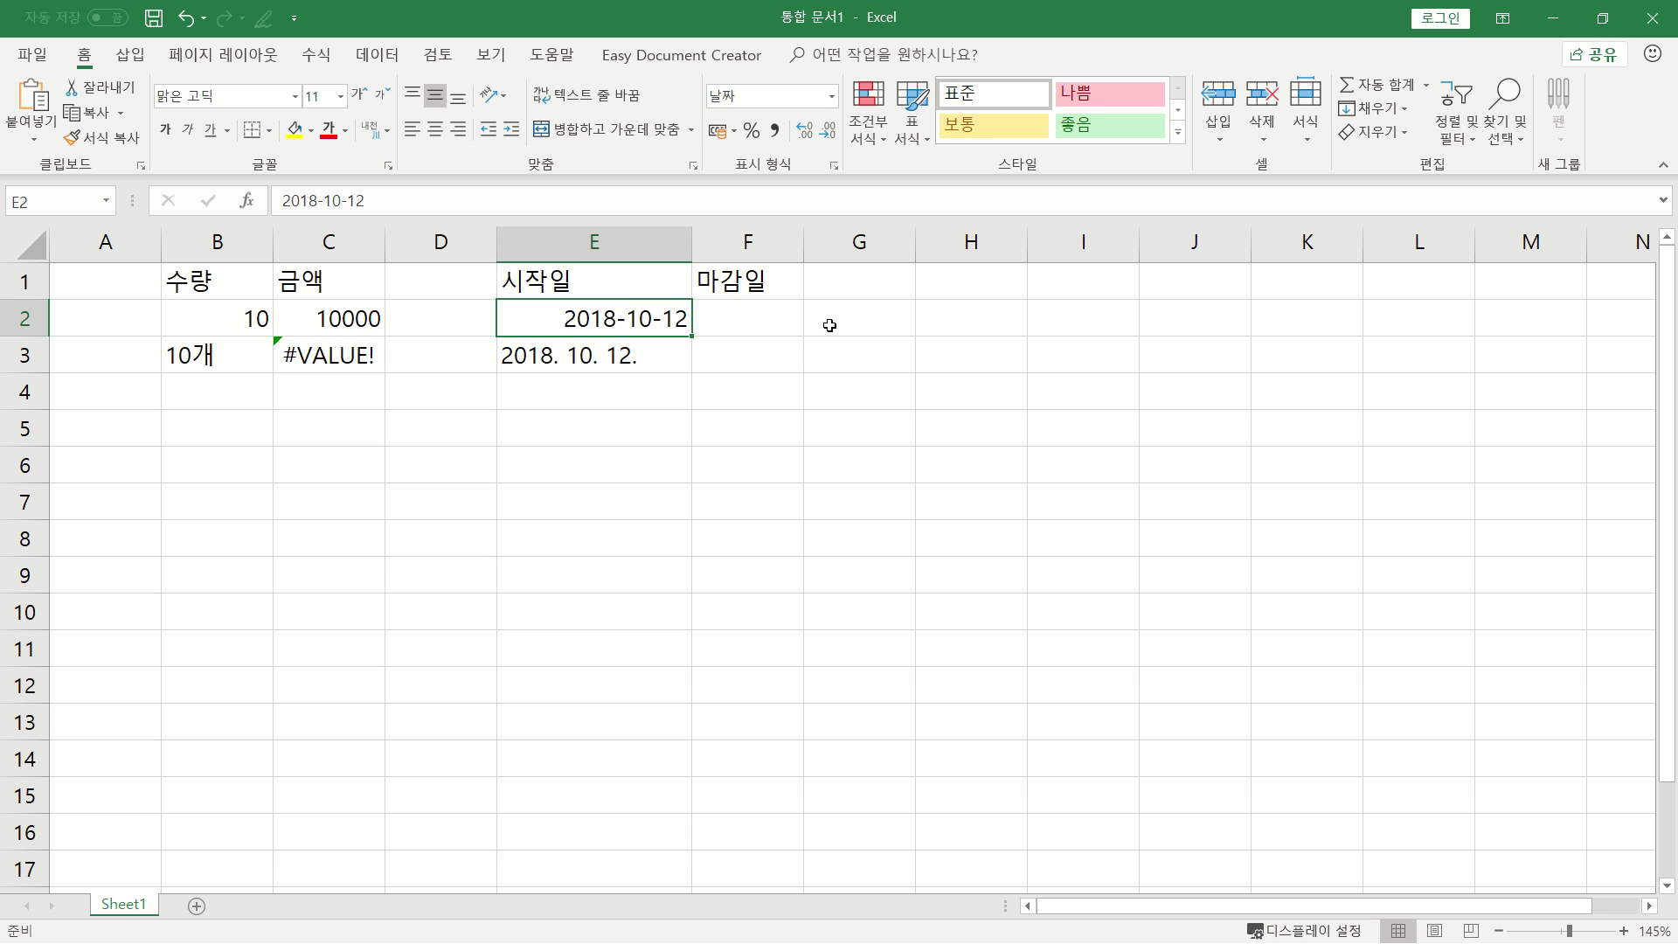
Enter a formula in F2 under 마감일 that adds 72 days to the start date in E2
click(757, 320)
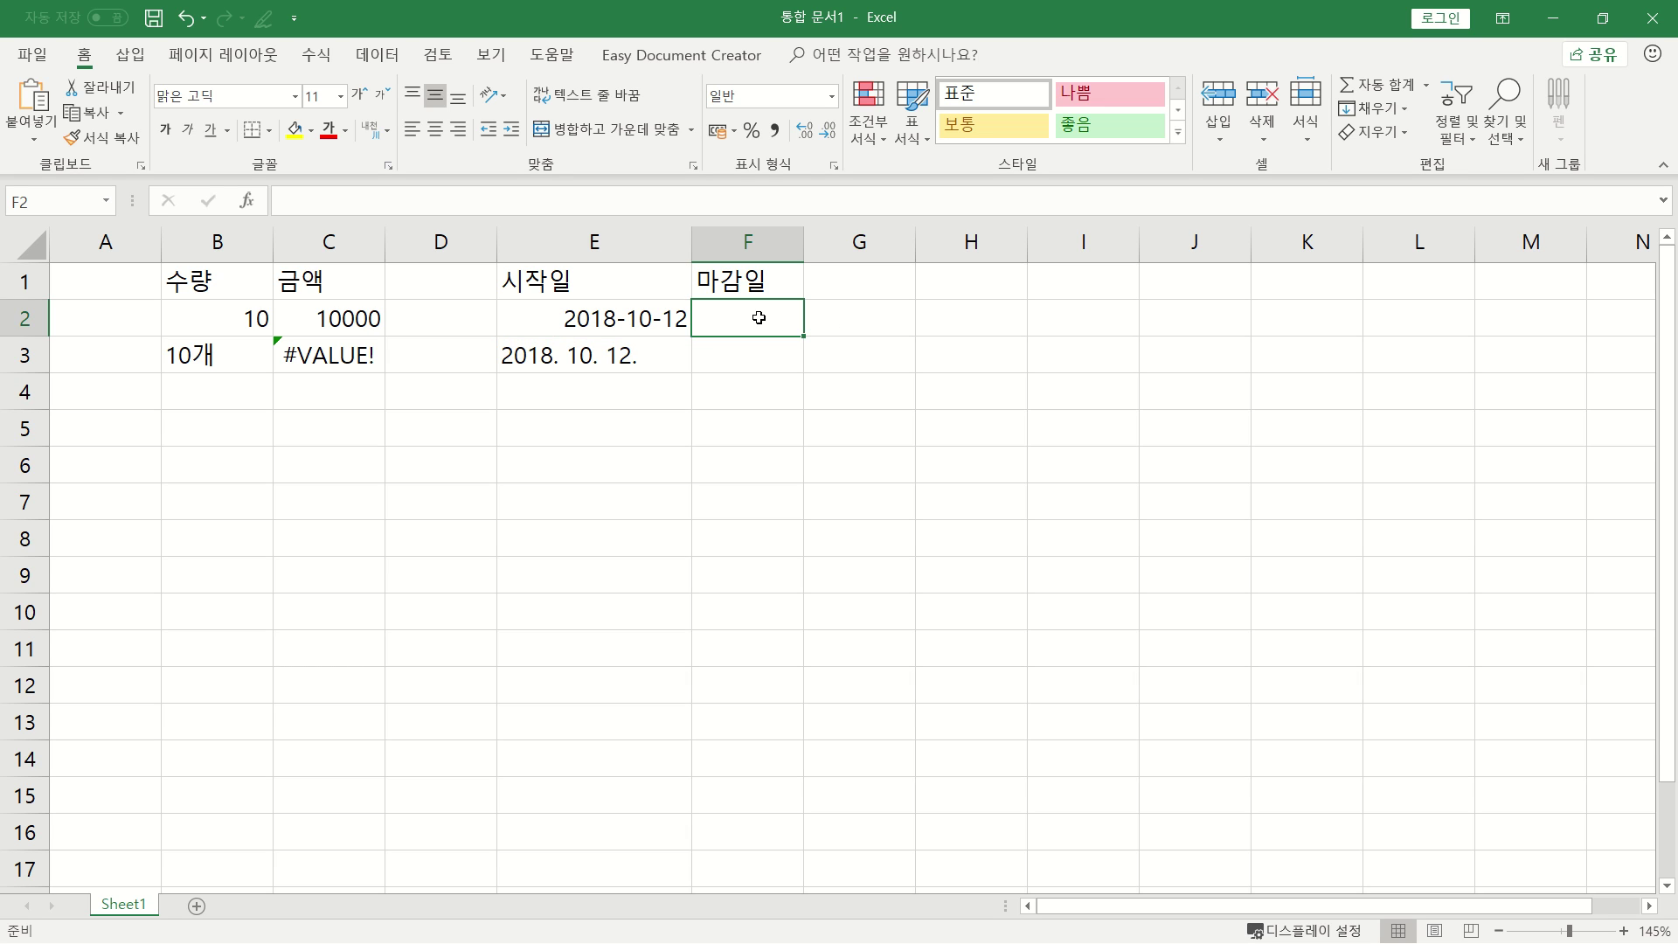
text(=)
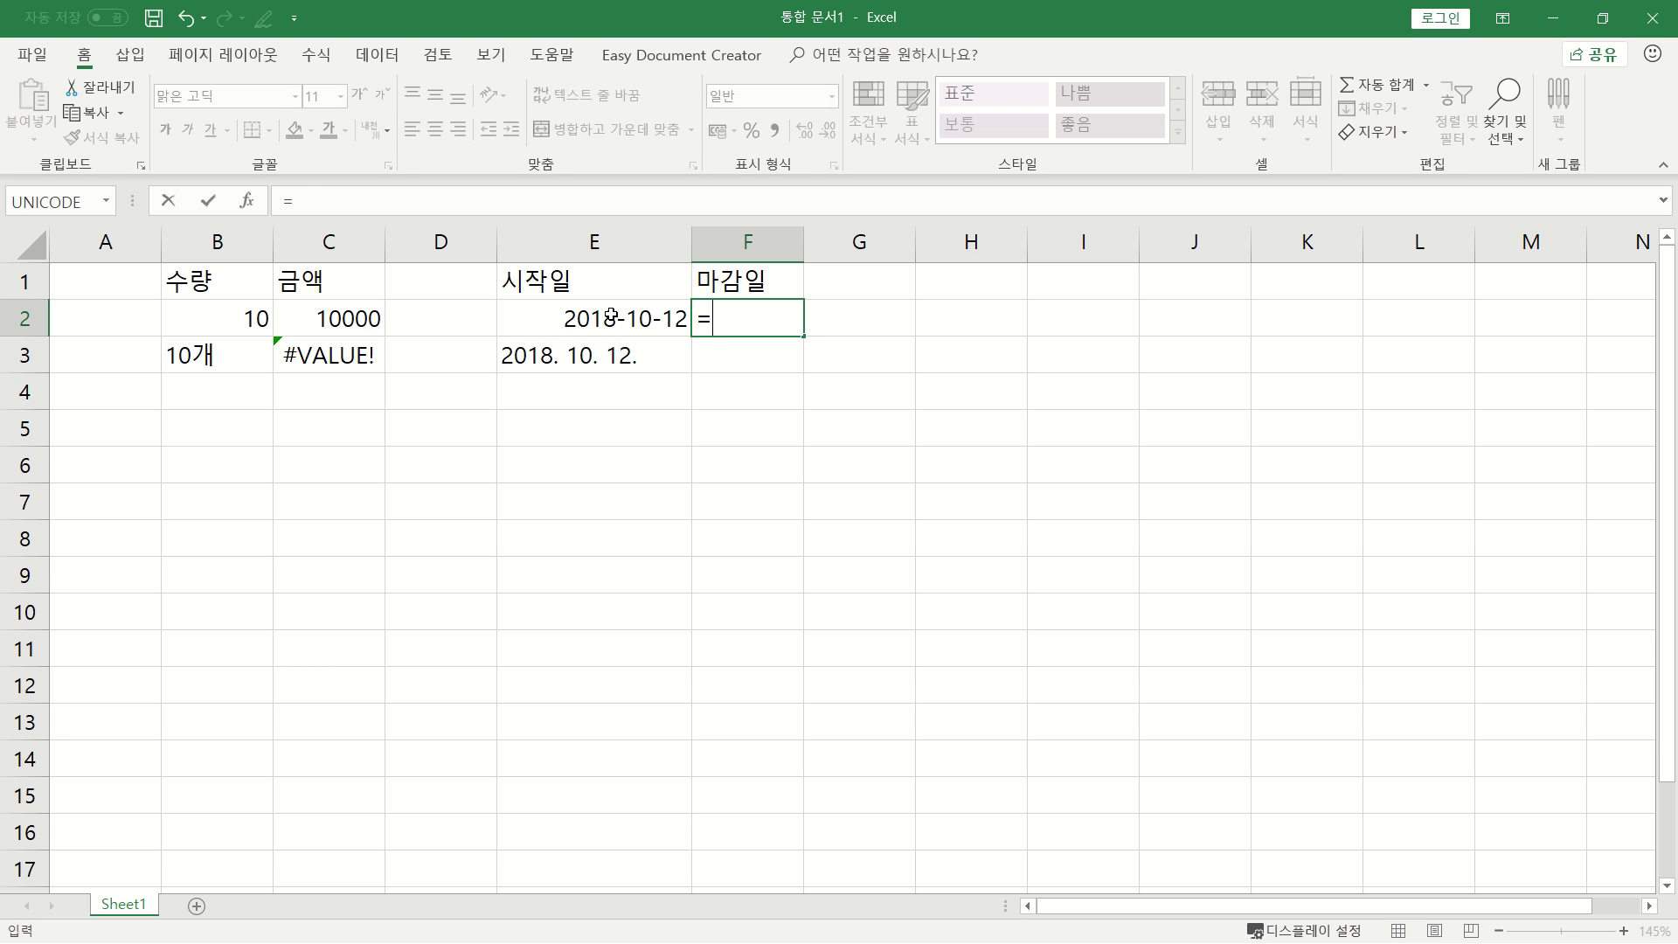
click(609, 314)
text(+)
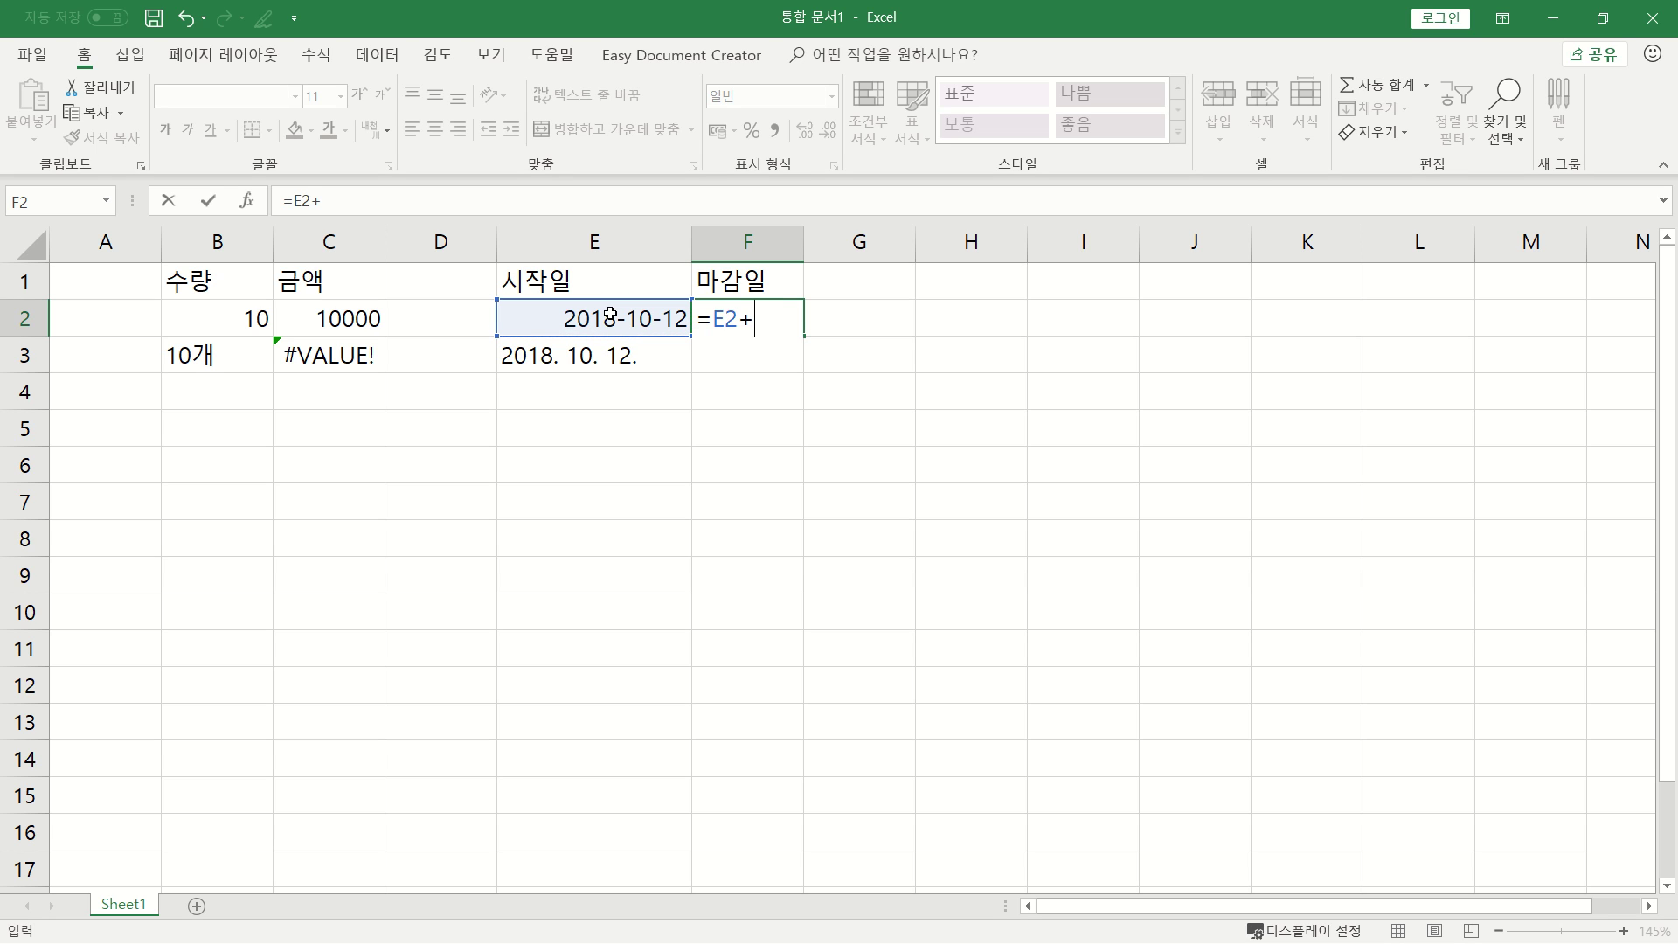
text(72)
key(ctrl+Return)
key(Return)
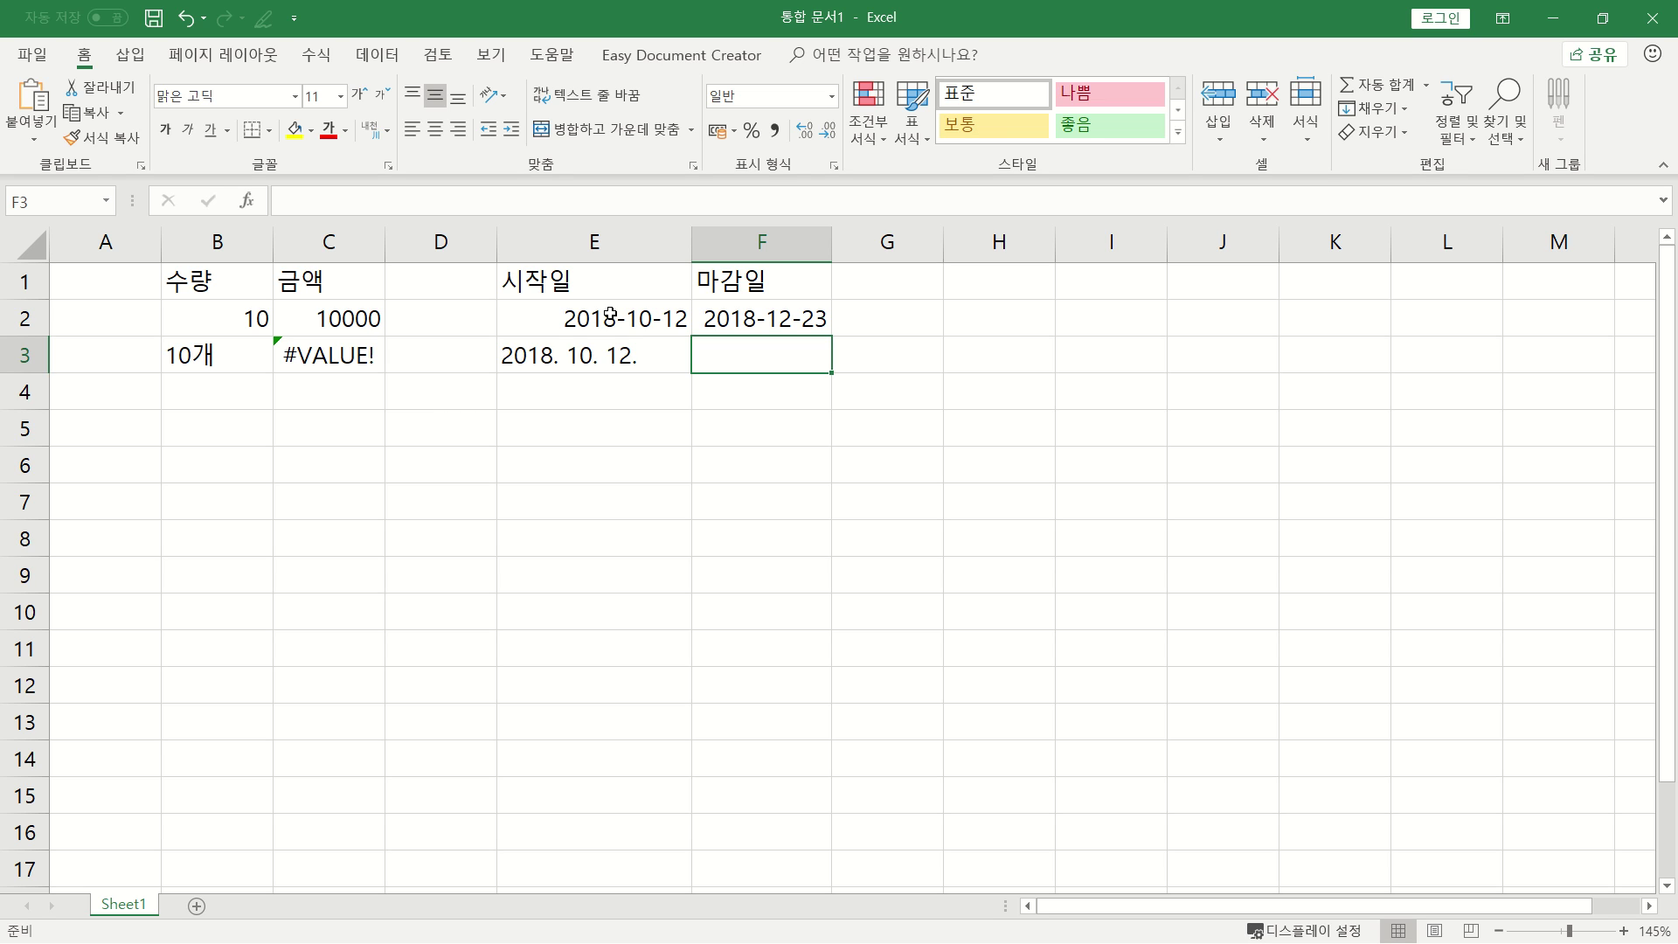
Fill the F2 deadline formula down to F3 and compare the start date entries in E2 and E3
click(764, 319)
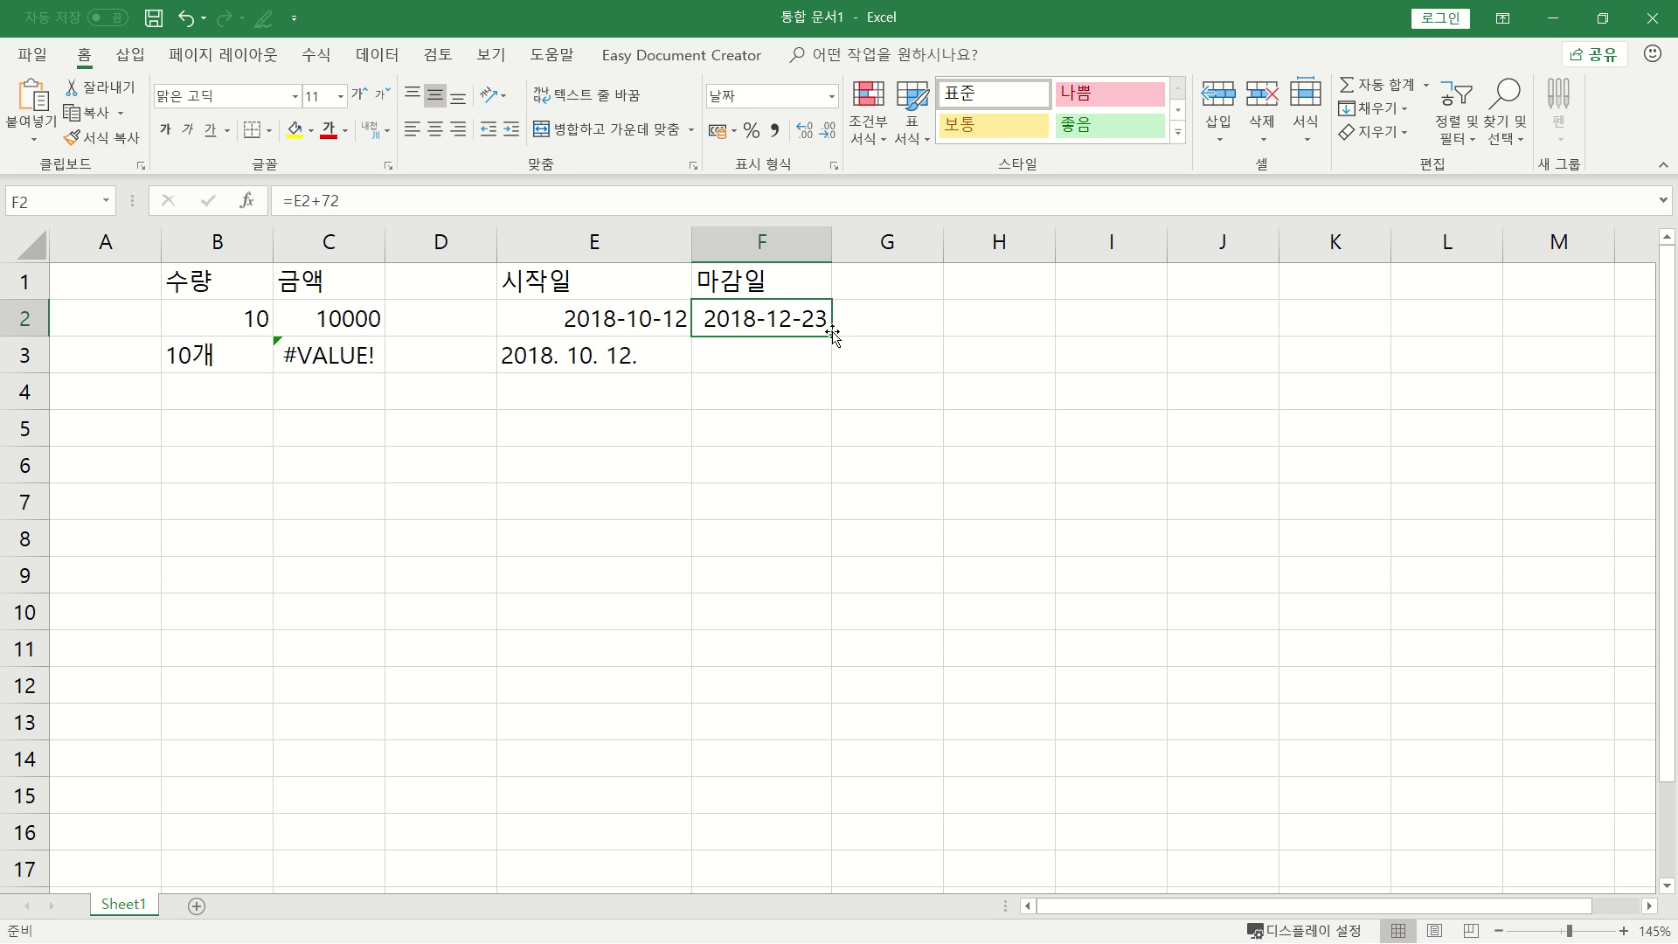
drag(832, 336, 825, 368)
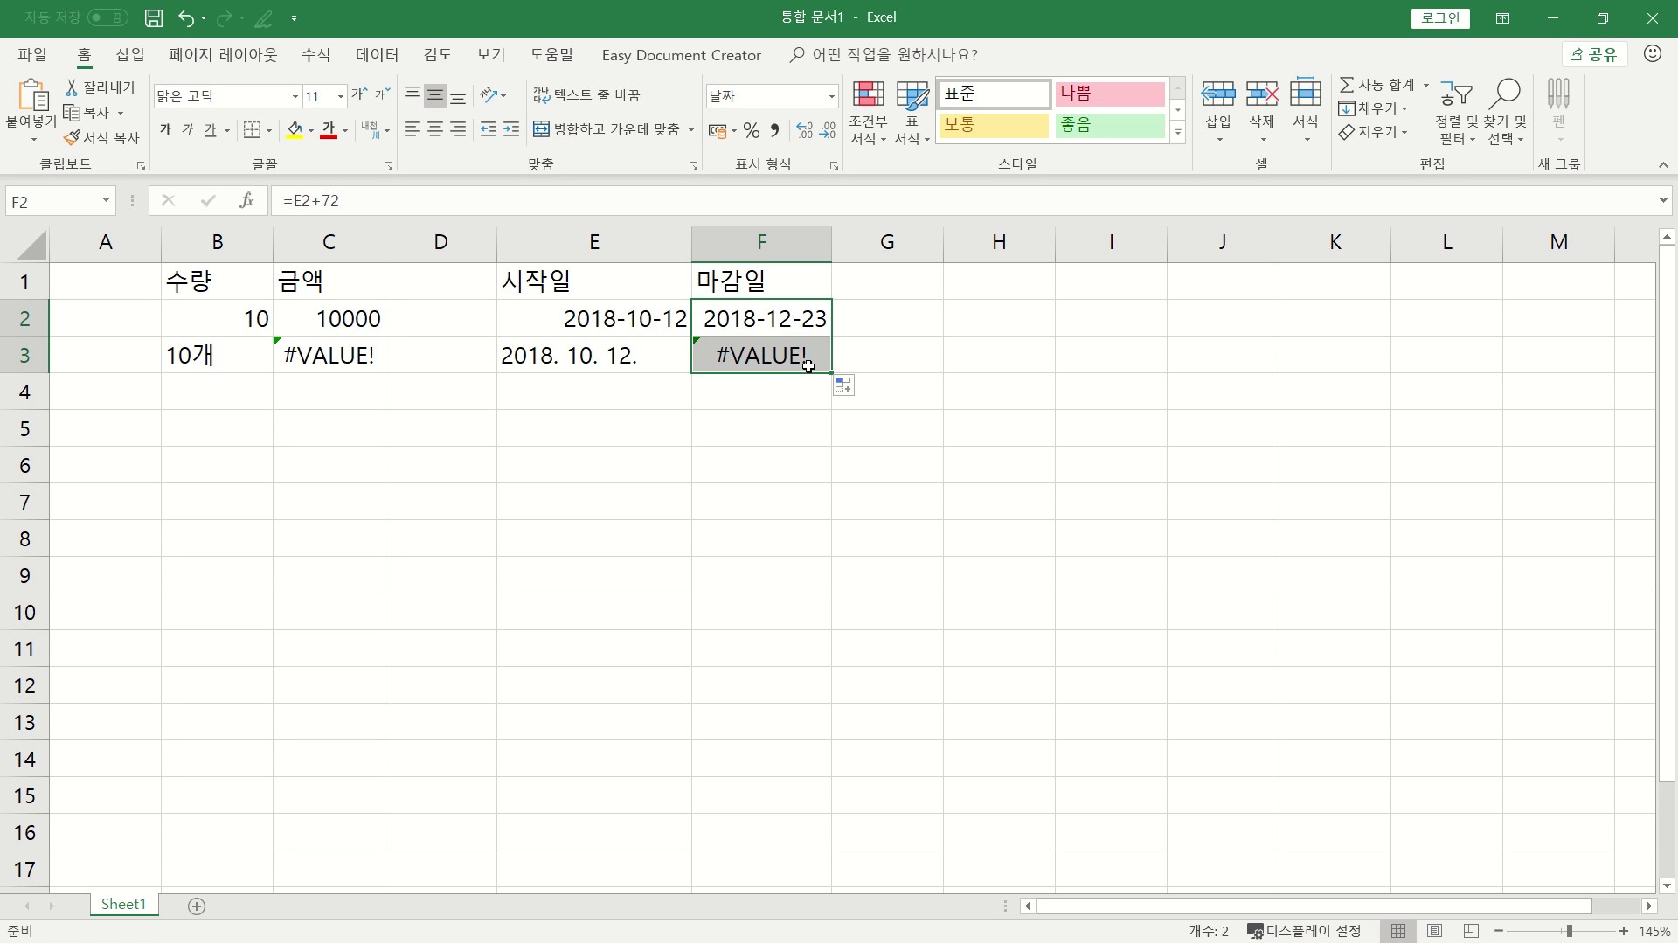
click(808, 365)
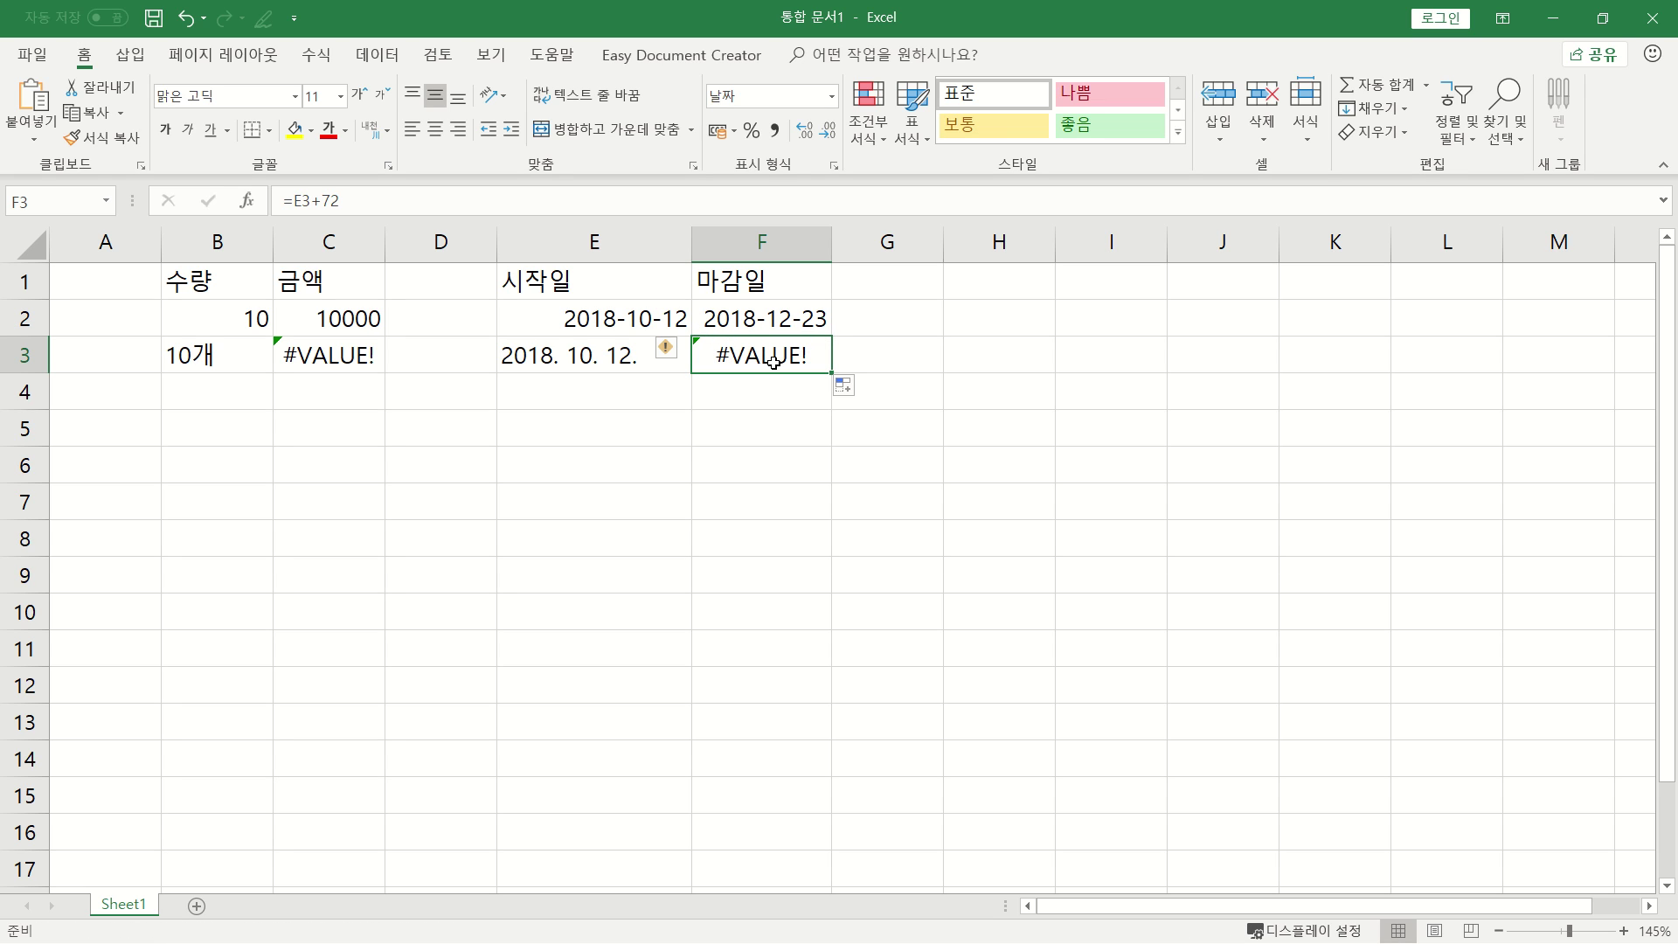
click(621, 319)
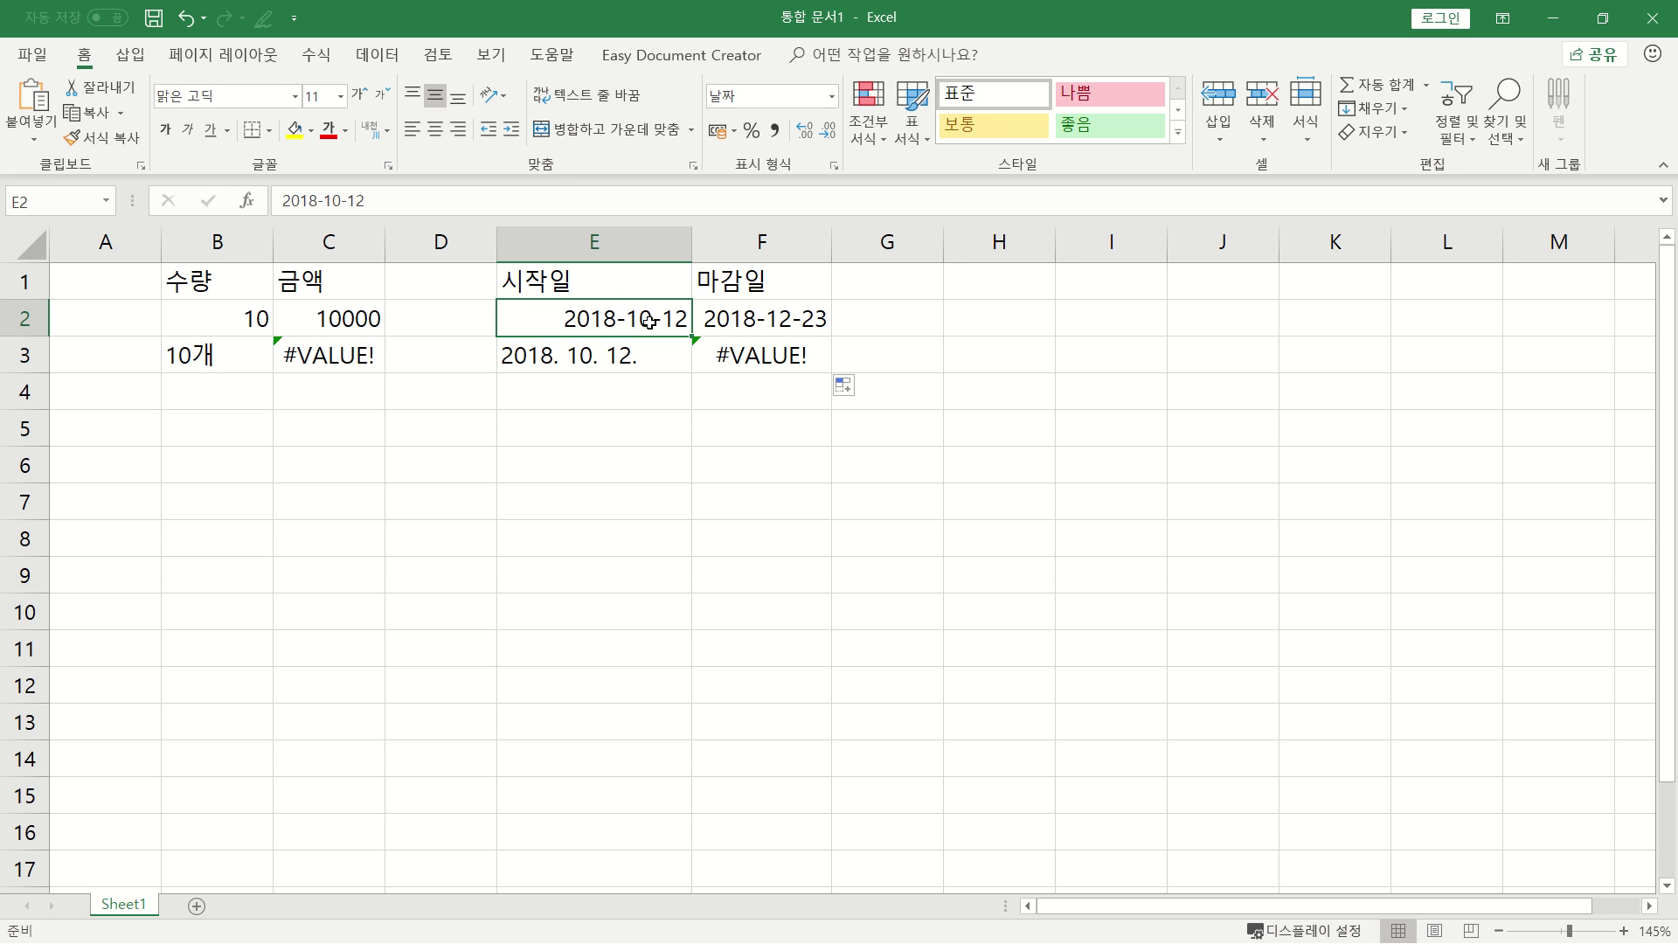
click(584, 353)
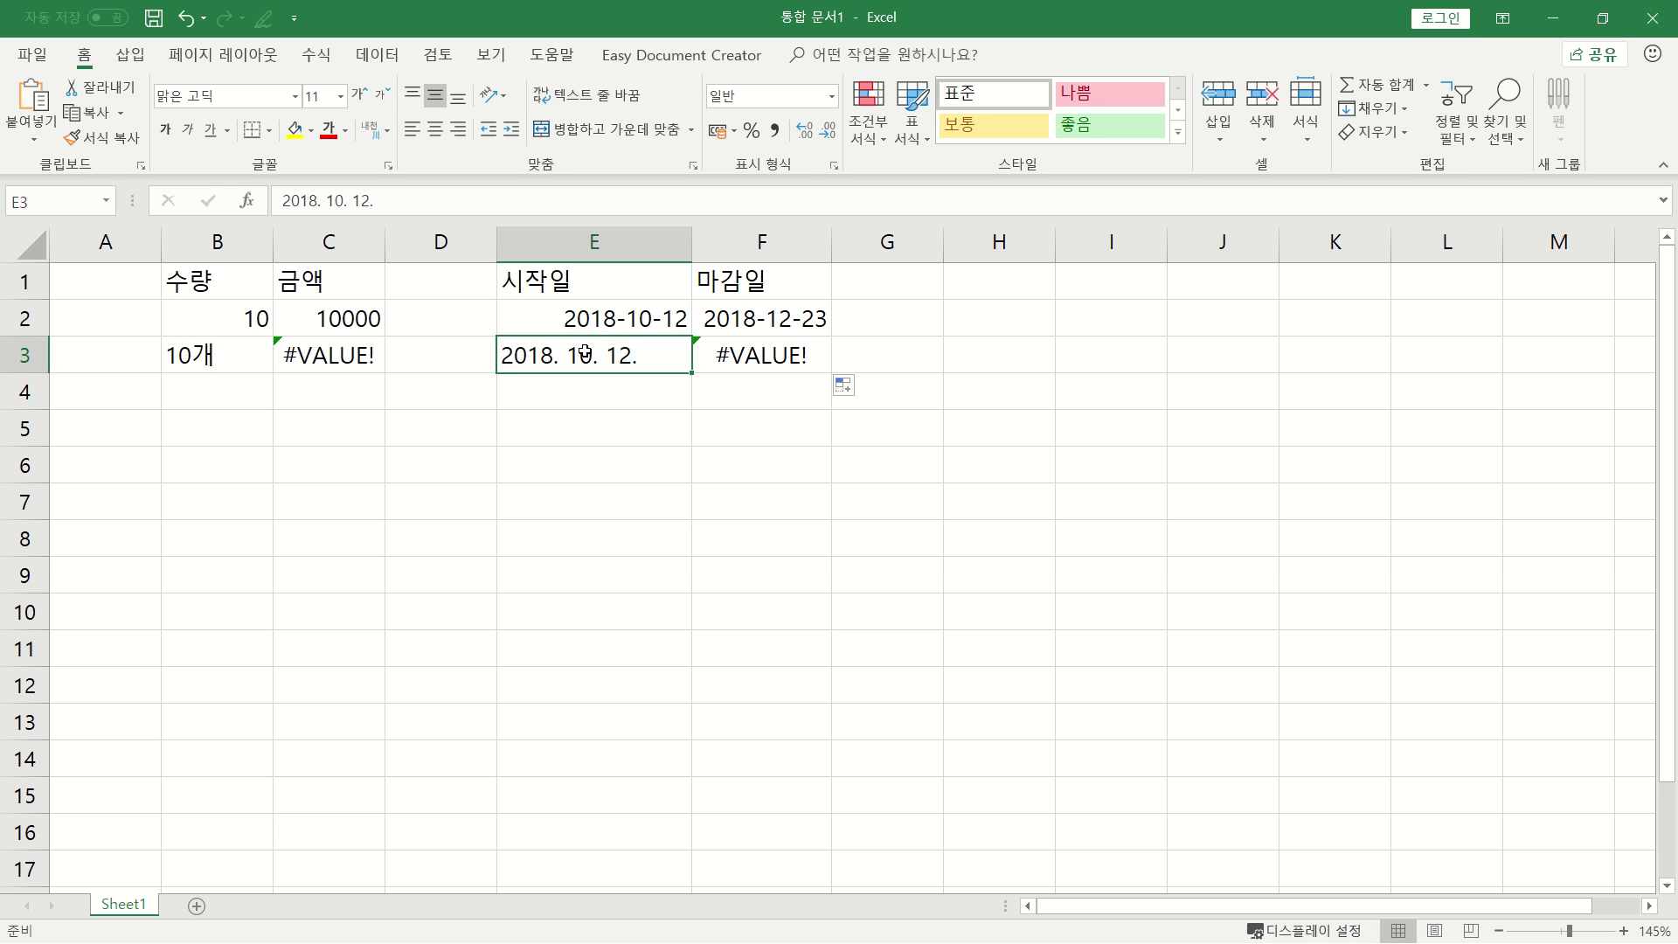
Apply the custom number format 0"개" to the quantity in B2 and the comma style to the amount in C2
click(778, 356)
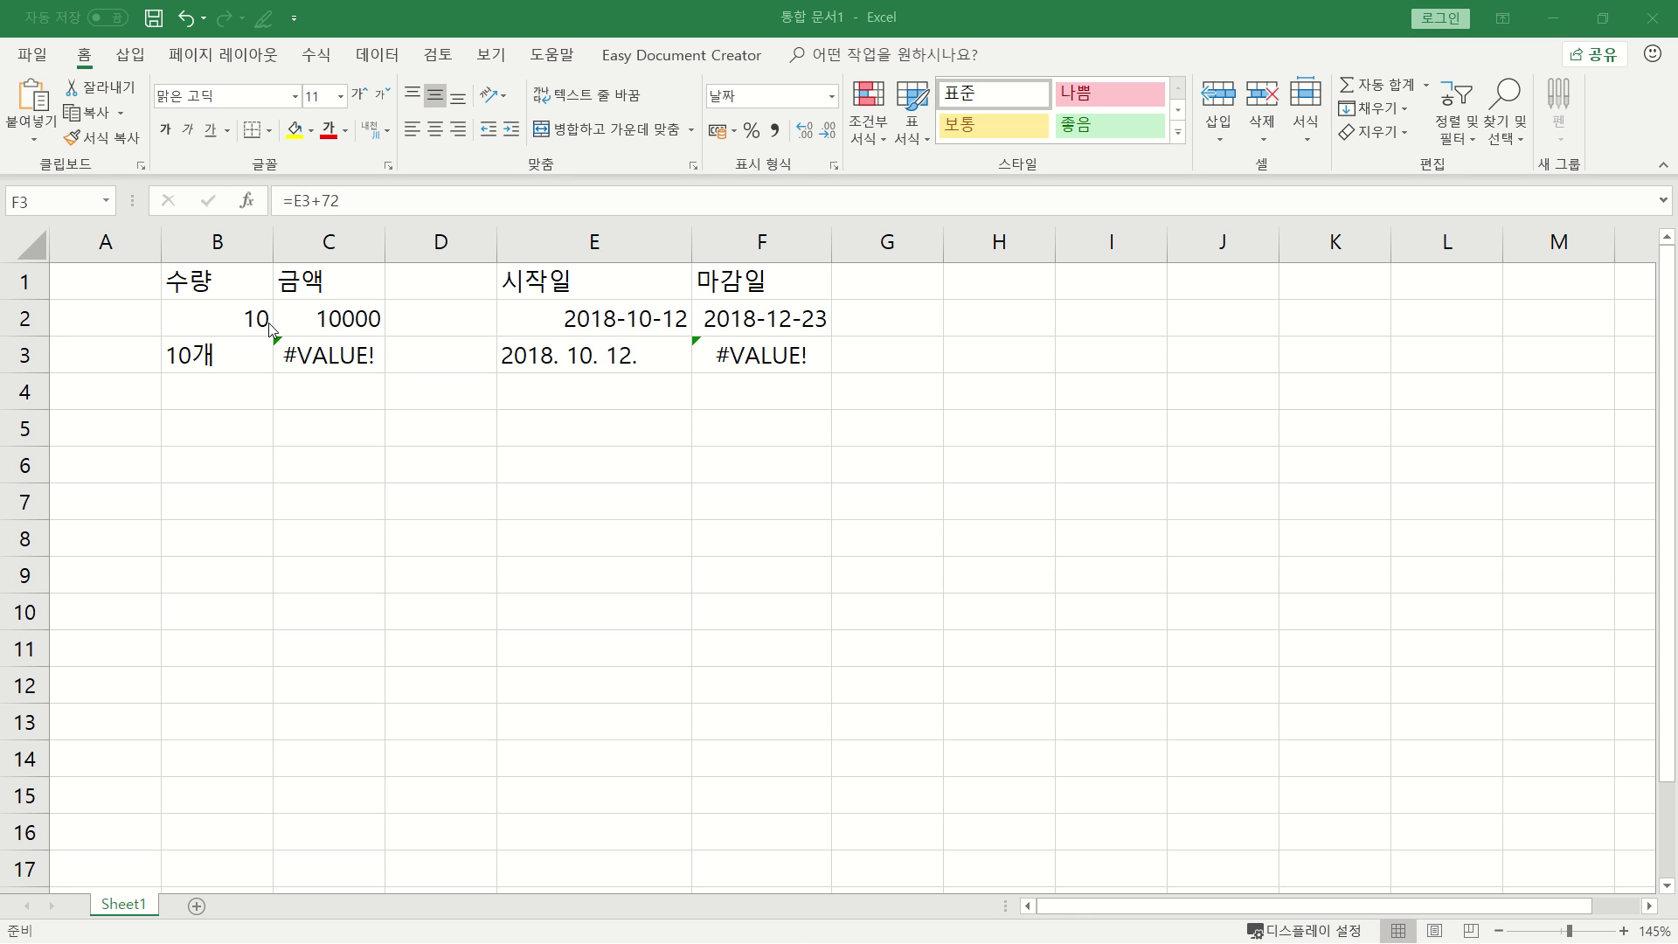
click(209, 320)
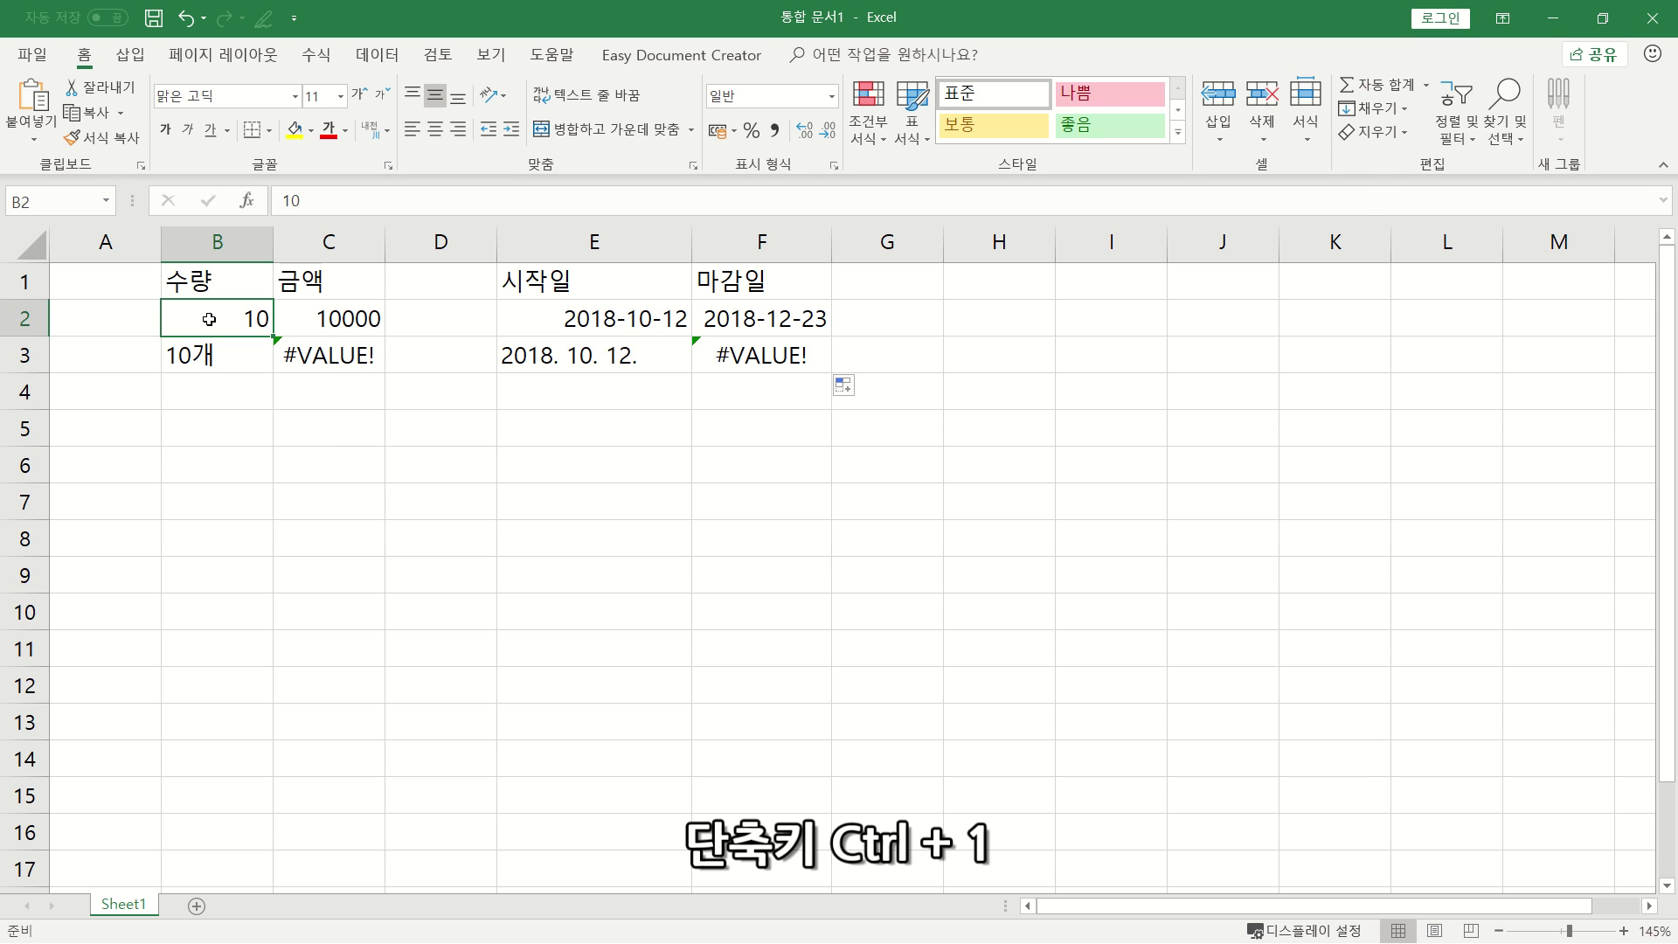
key(ctrl+1)
drag(984, 174, 571, 197)
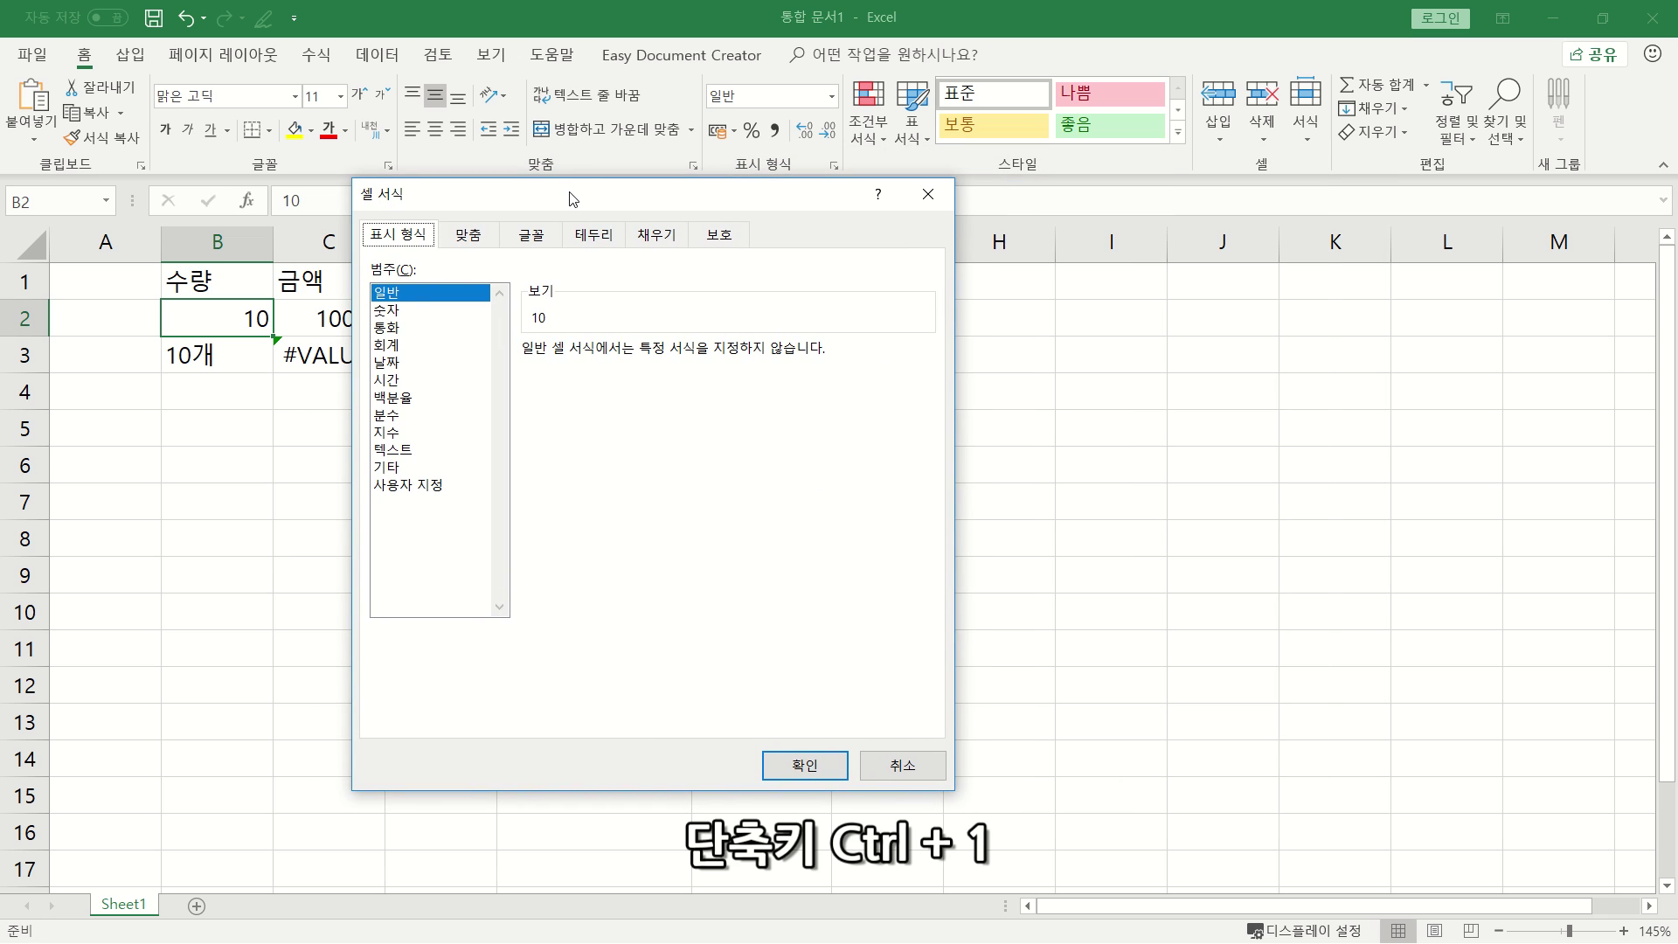
click(414, 486)
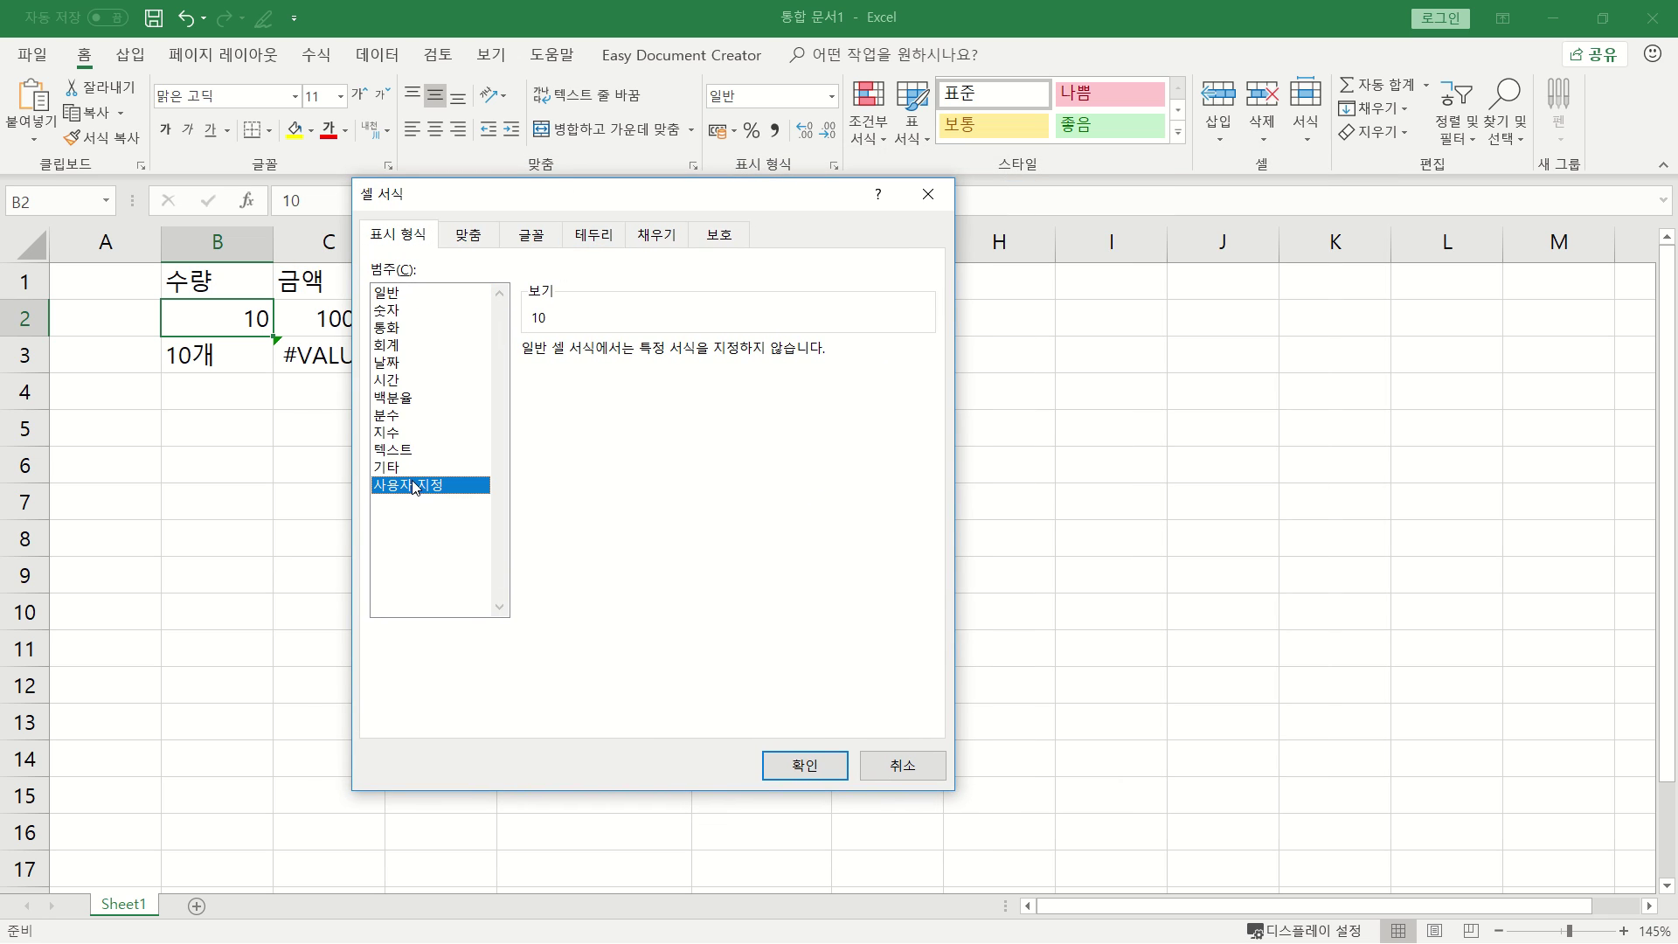
click(606, 378)
key(BackSpace)
key(BackSpace)
key(BackSpace)
key(BackSpace)
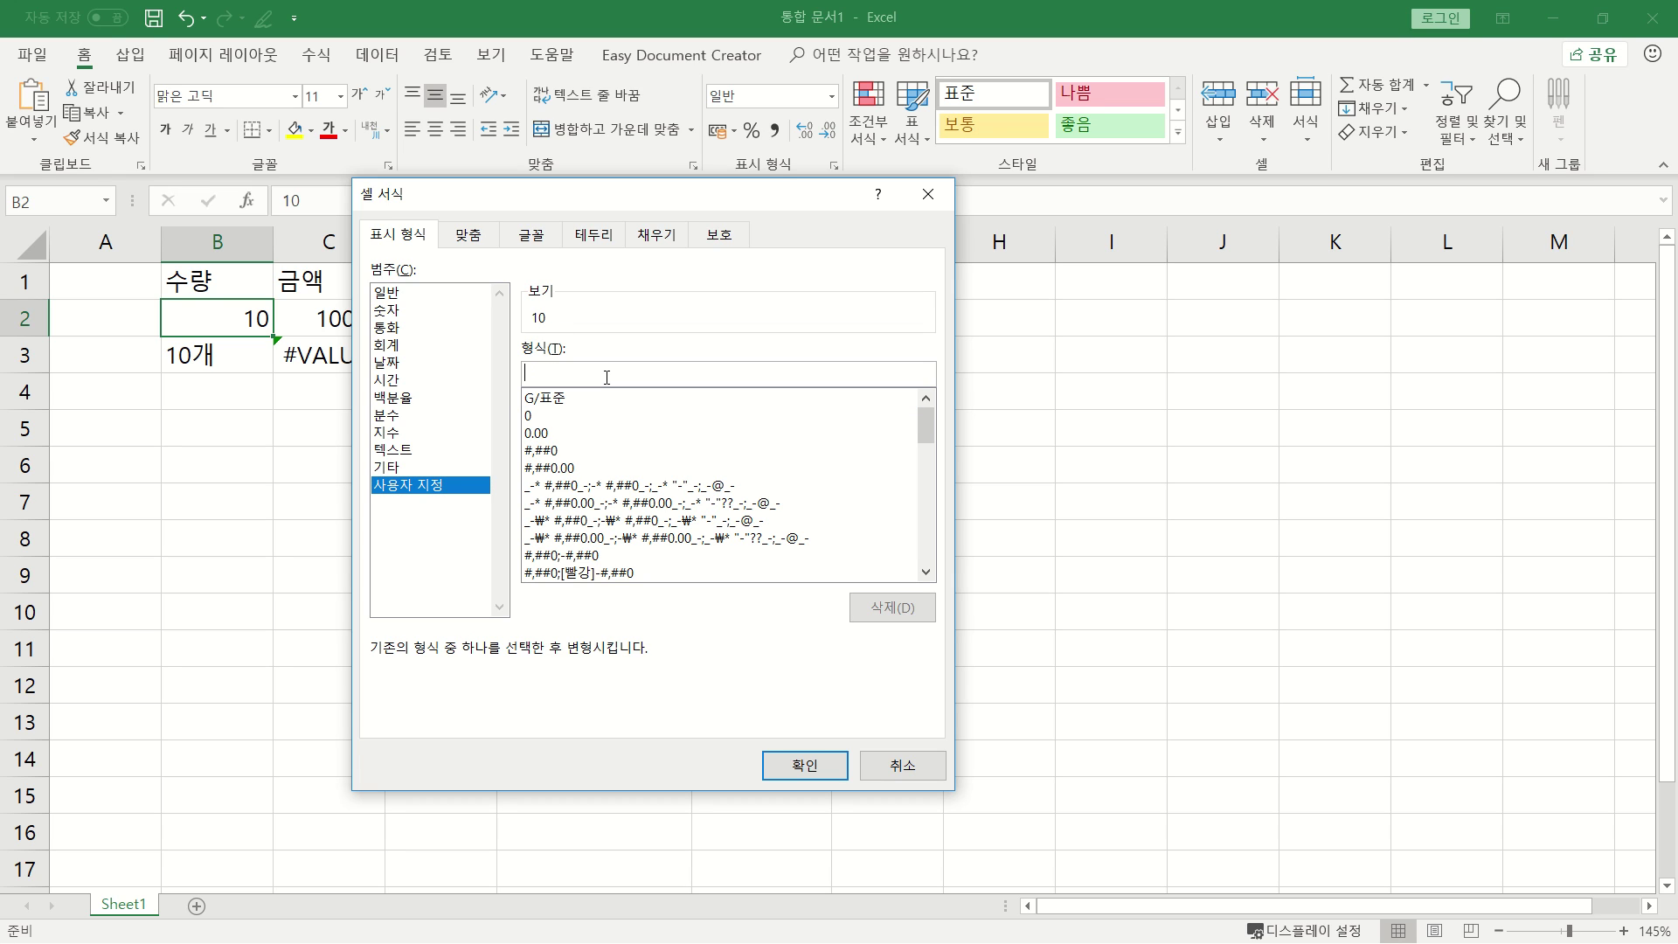
text(0"개")
click(804, 766)
click(276, 334)
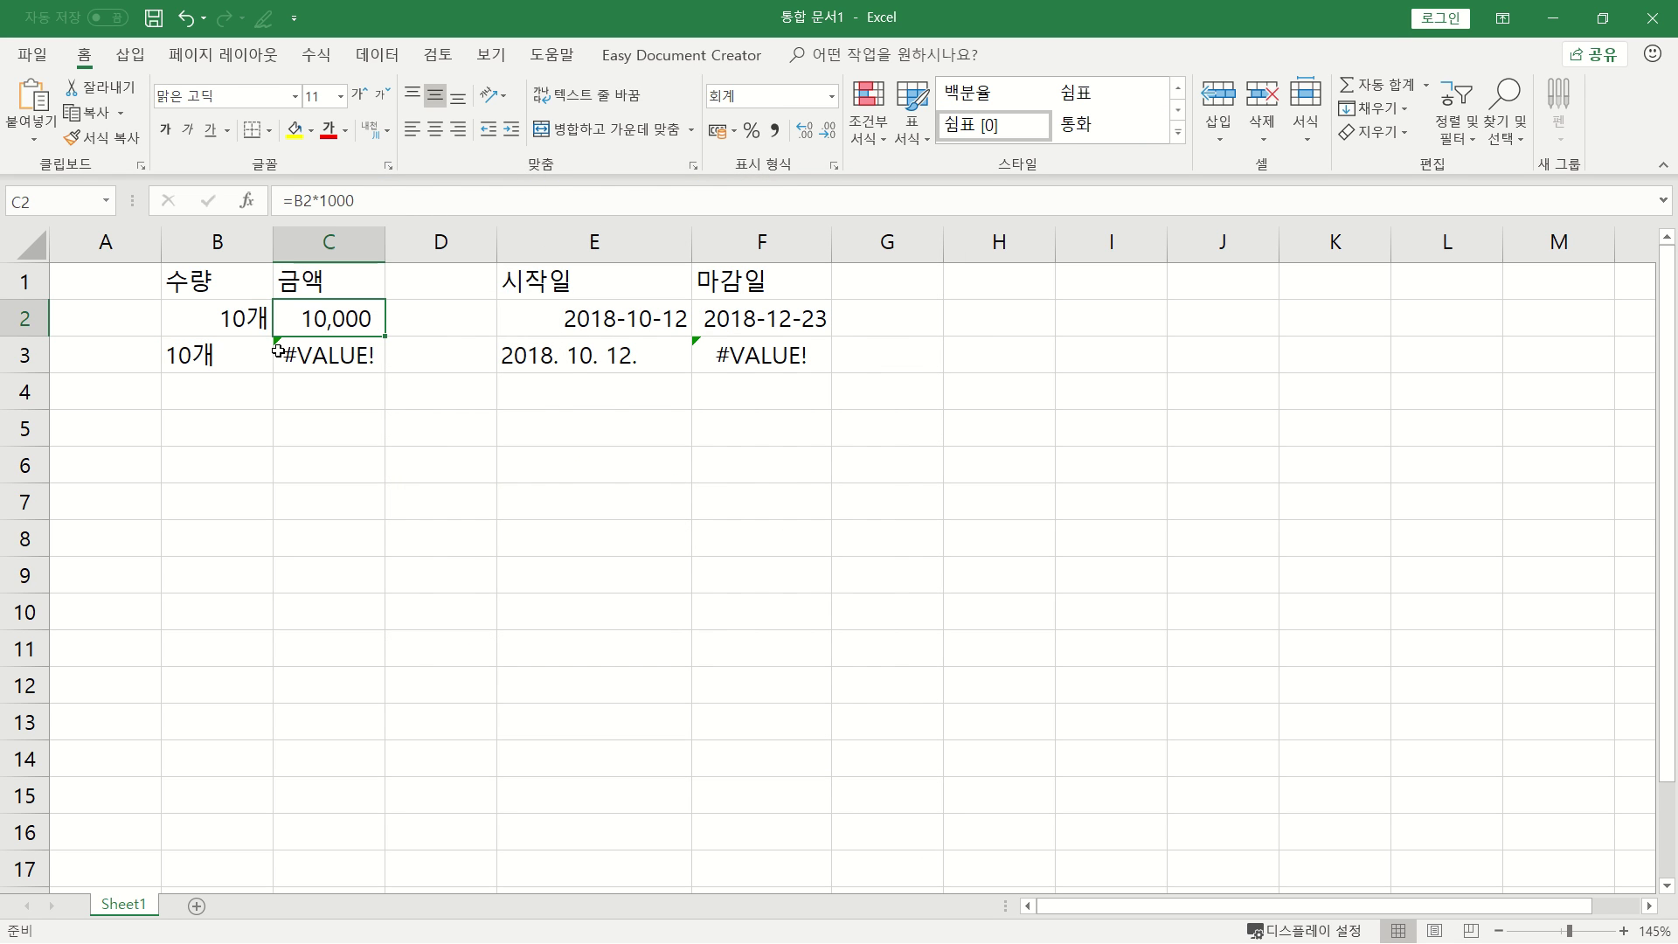
Open the cell format settings for the start date in E2 and browse the available date formats
click(579, 323)
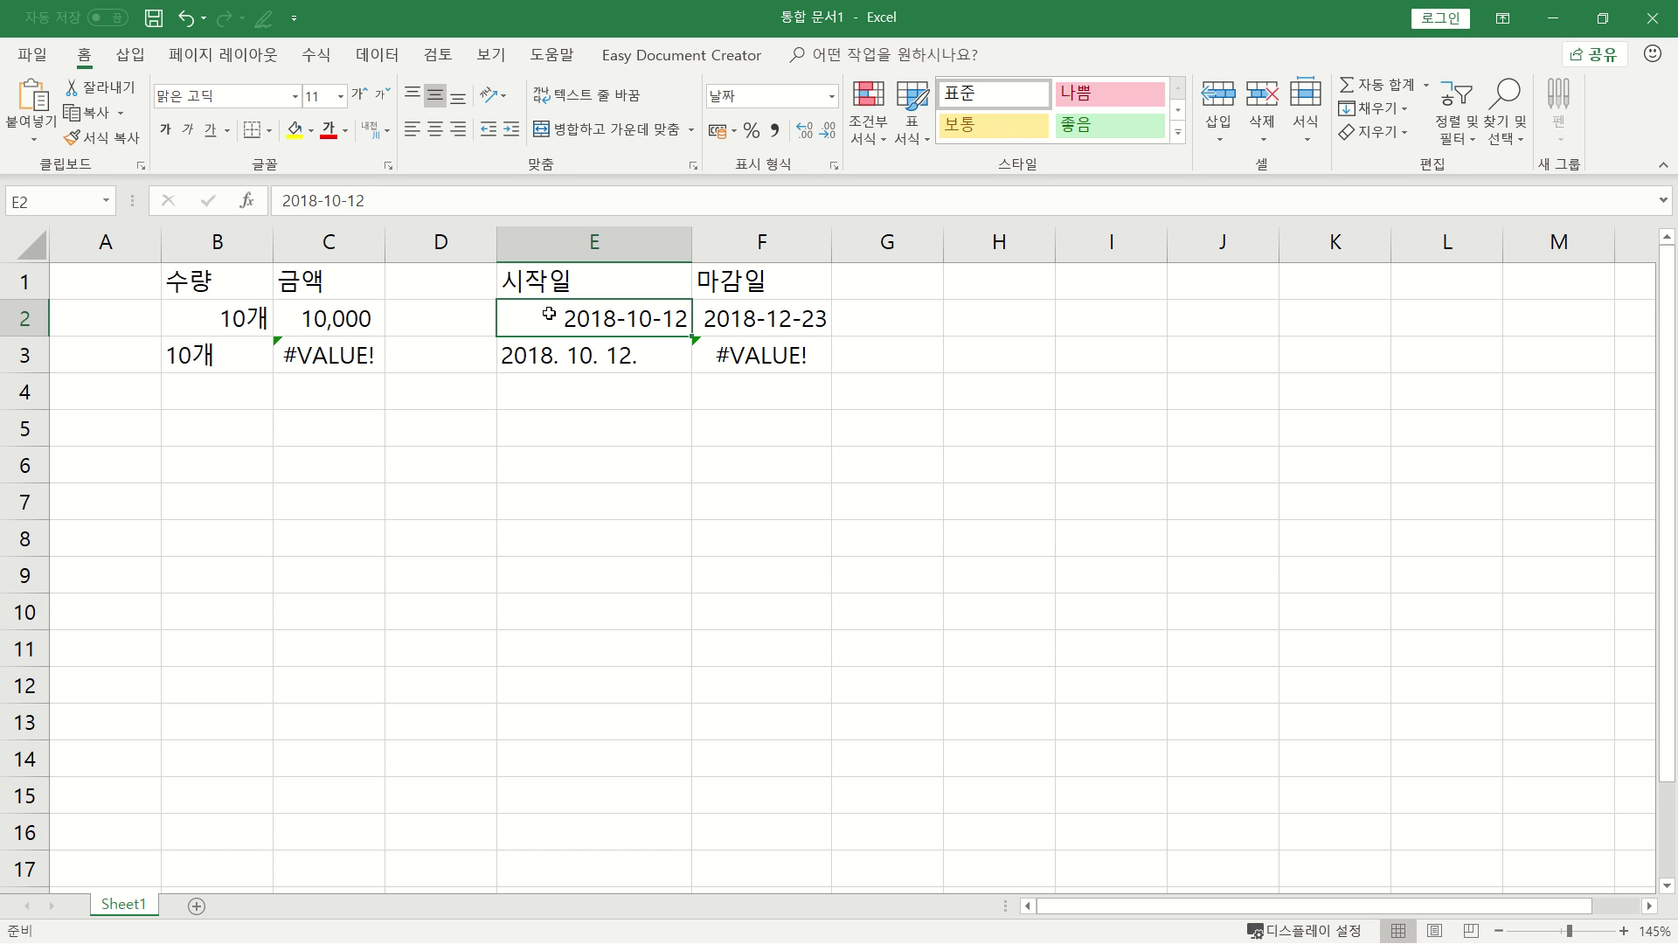
key(ctrl+1)
drag(653, 183, 1137, 163)
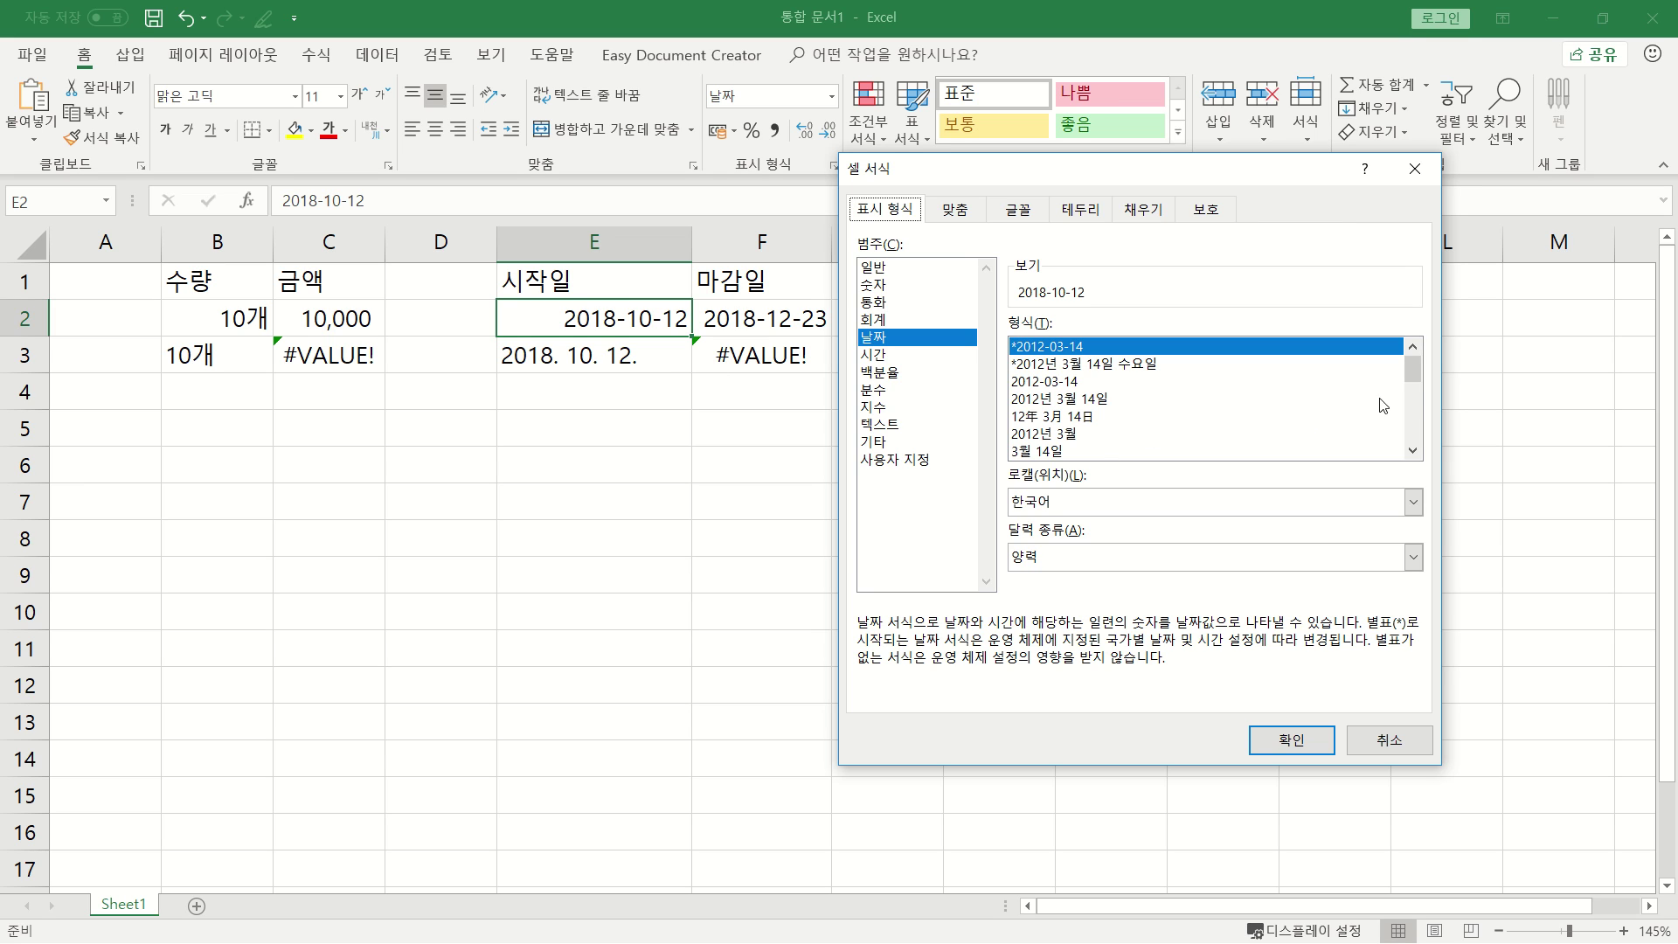
click(1412, 404)
drag(1413, 404, 1408, 442)
click(1136, 346)
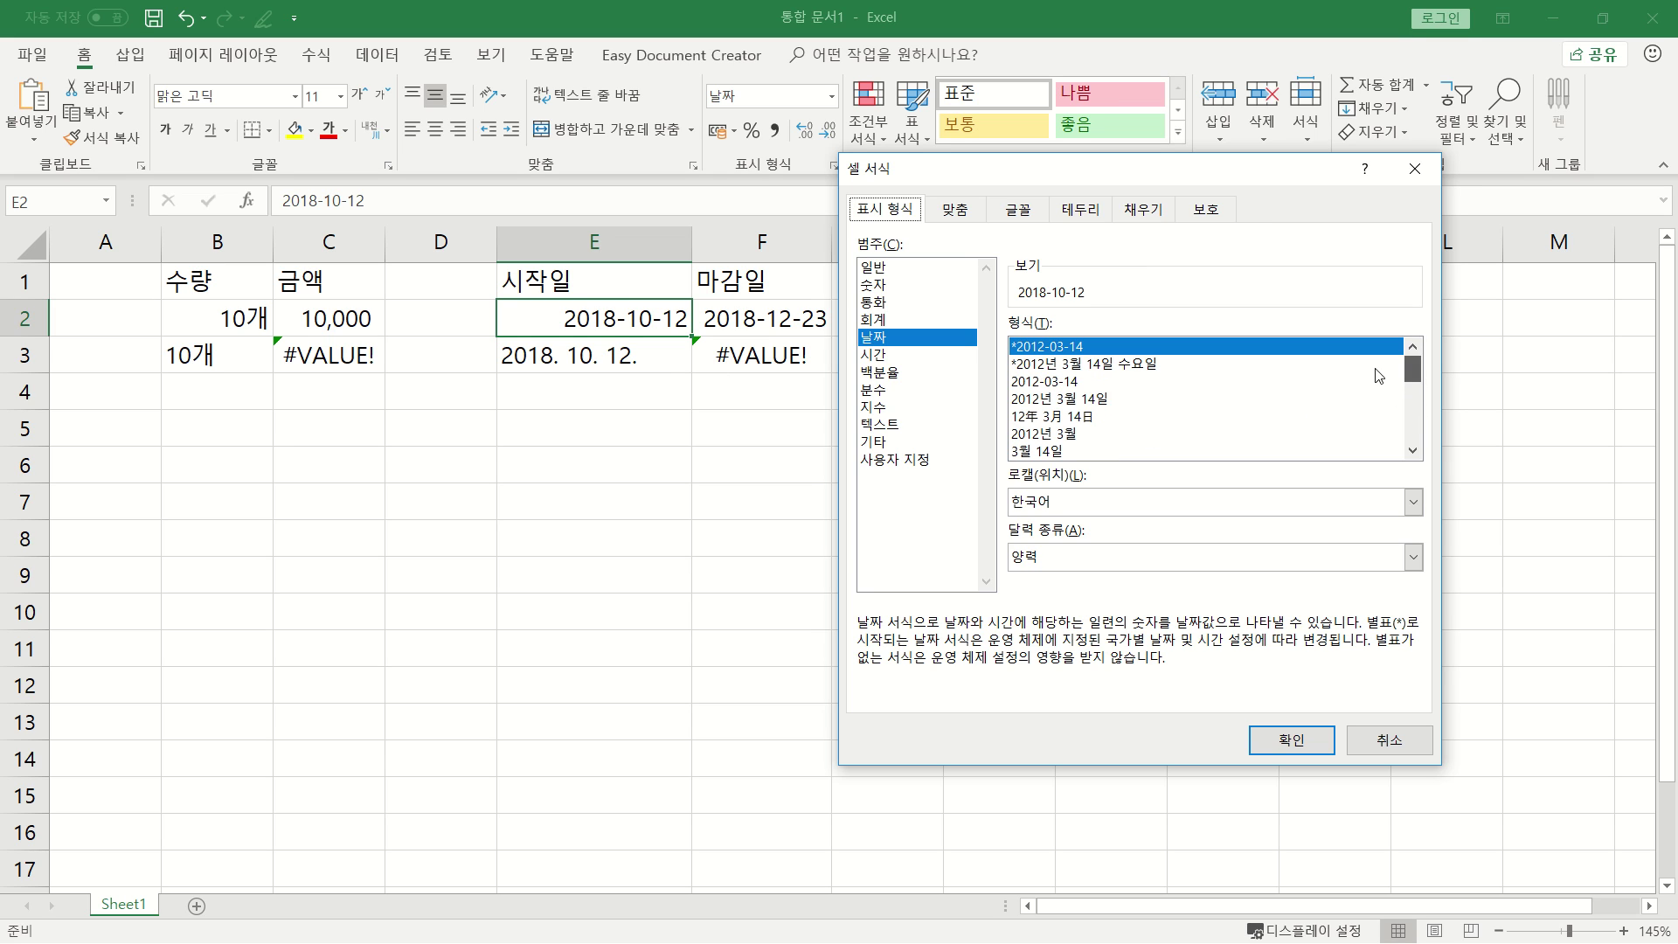
Apply the custom date format yyyy. mm. dd. to the start date in E2
click(894, 465)
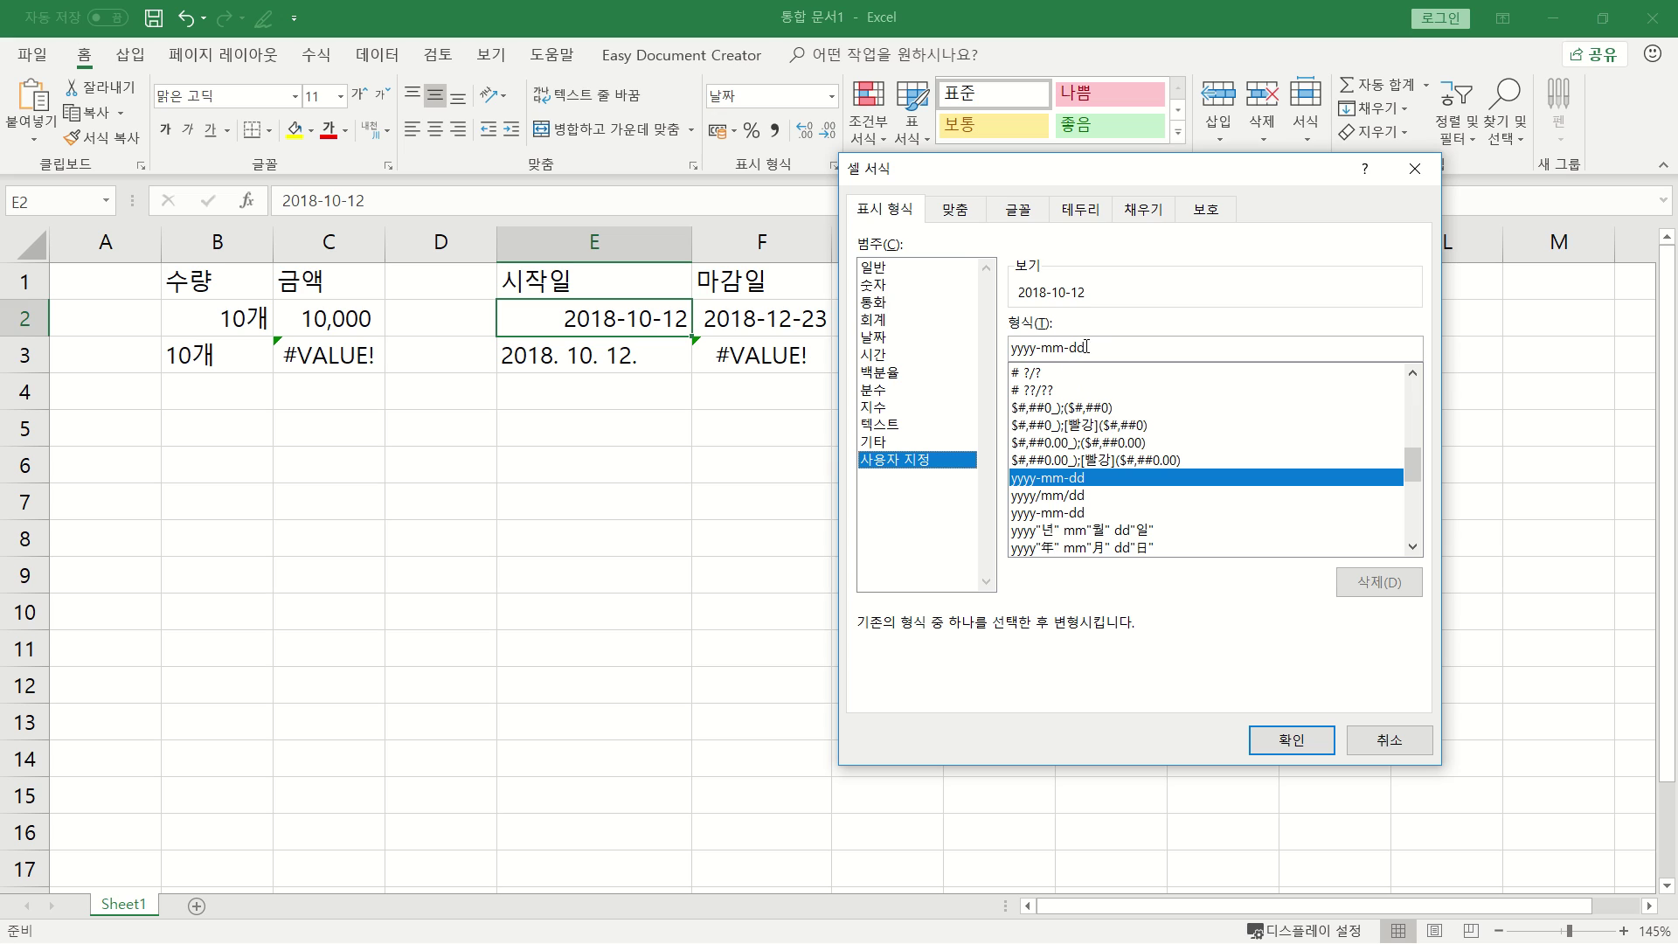
click(1035, 348)
click(1041, 347)
key(BackSpace)
text(.)
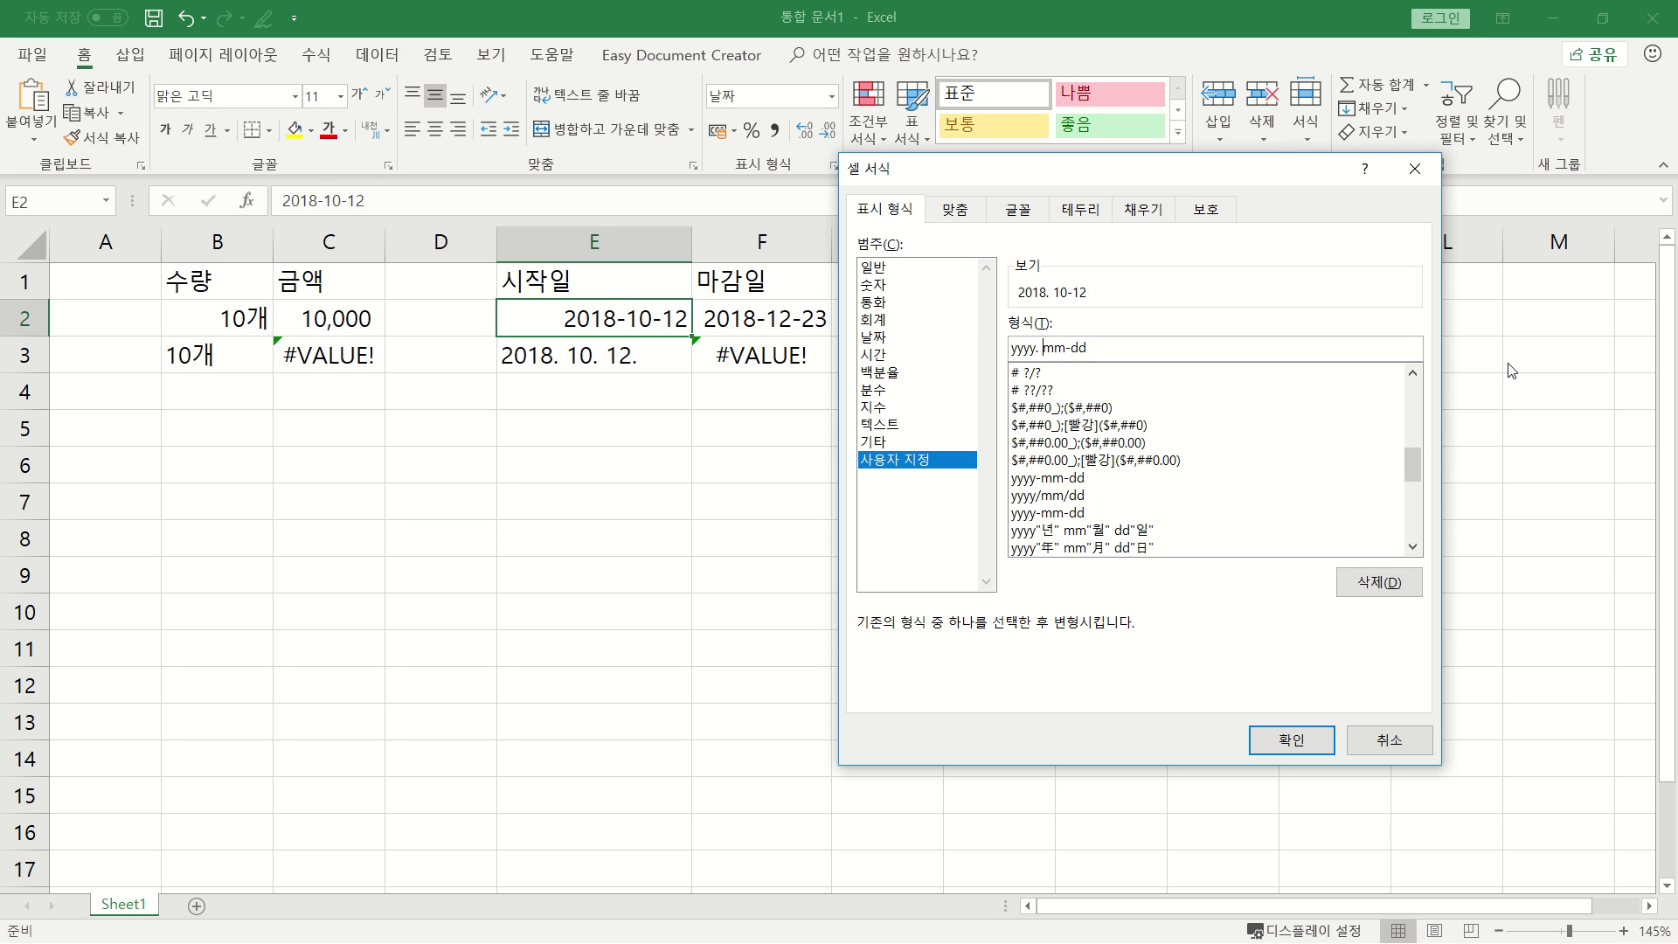
key(Right)
key(Right)
text(.)
key(Delete)
click(1273, 756)
Compare the underlying start date entry in E2 with the deadline formula in F2
click(615, 437)
click(673, 319)
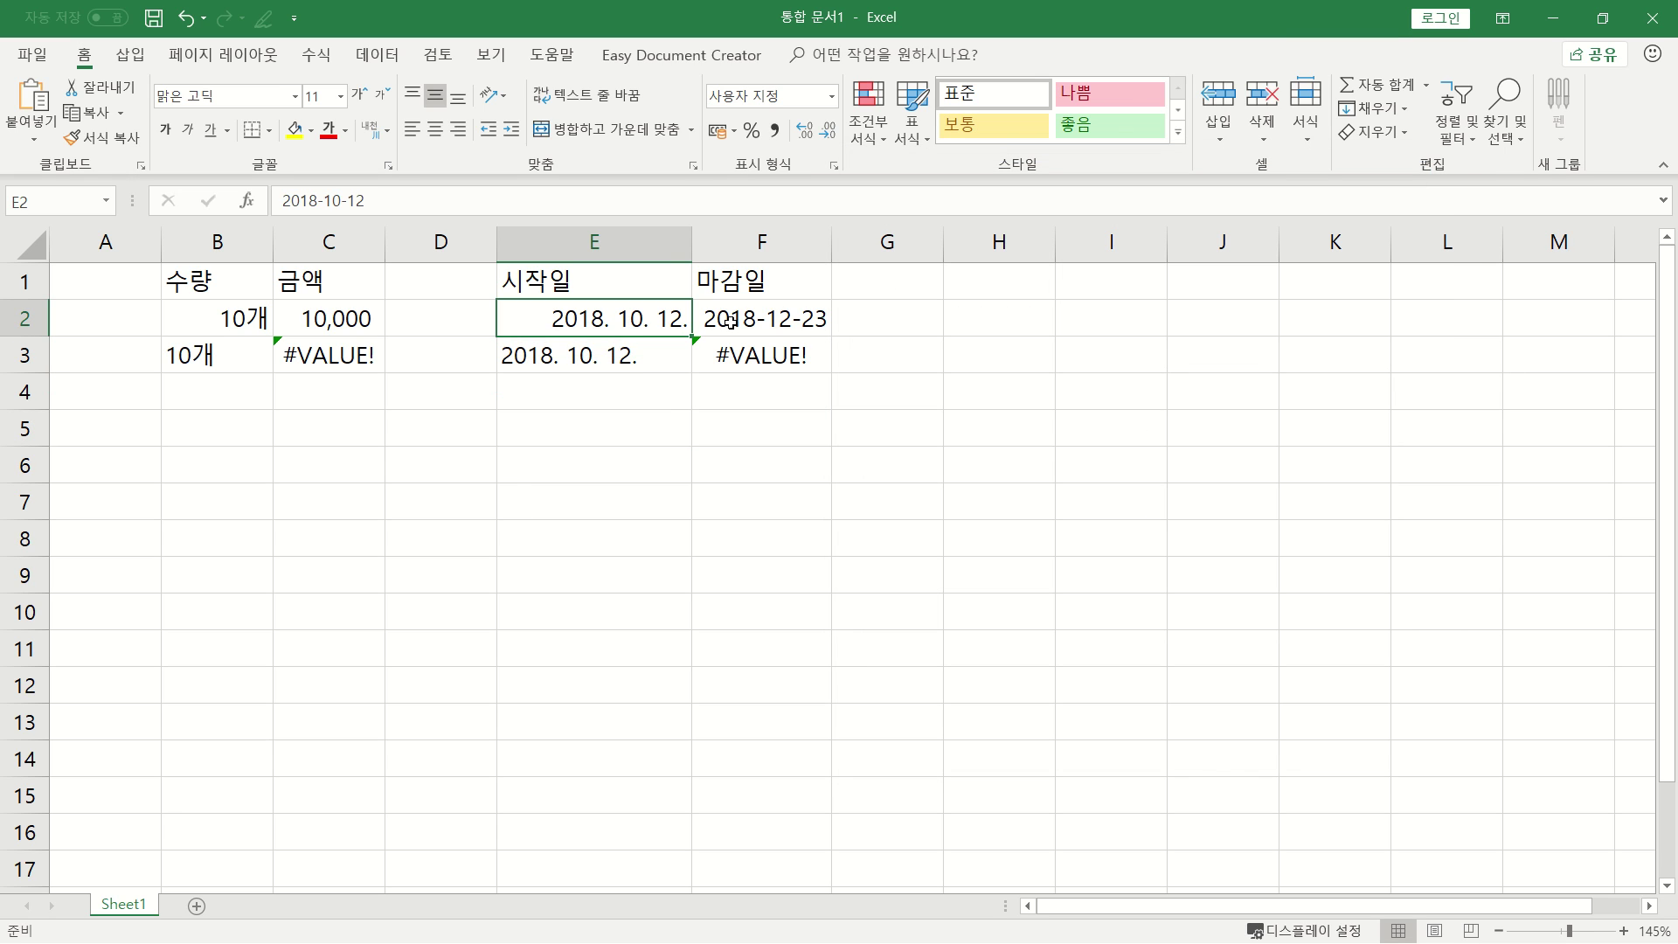
click(799, 318)
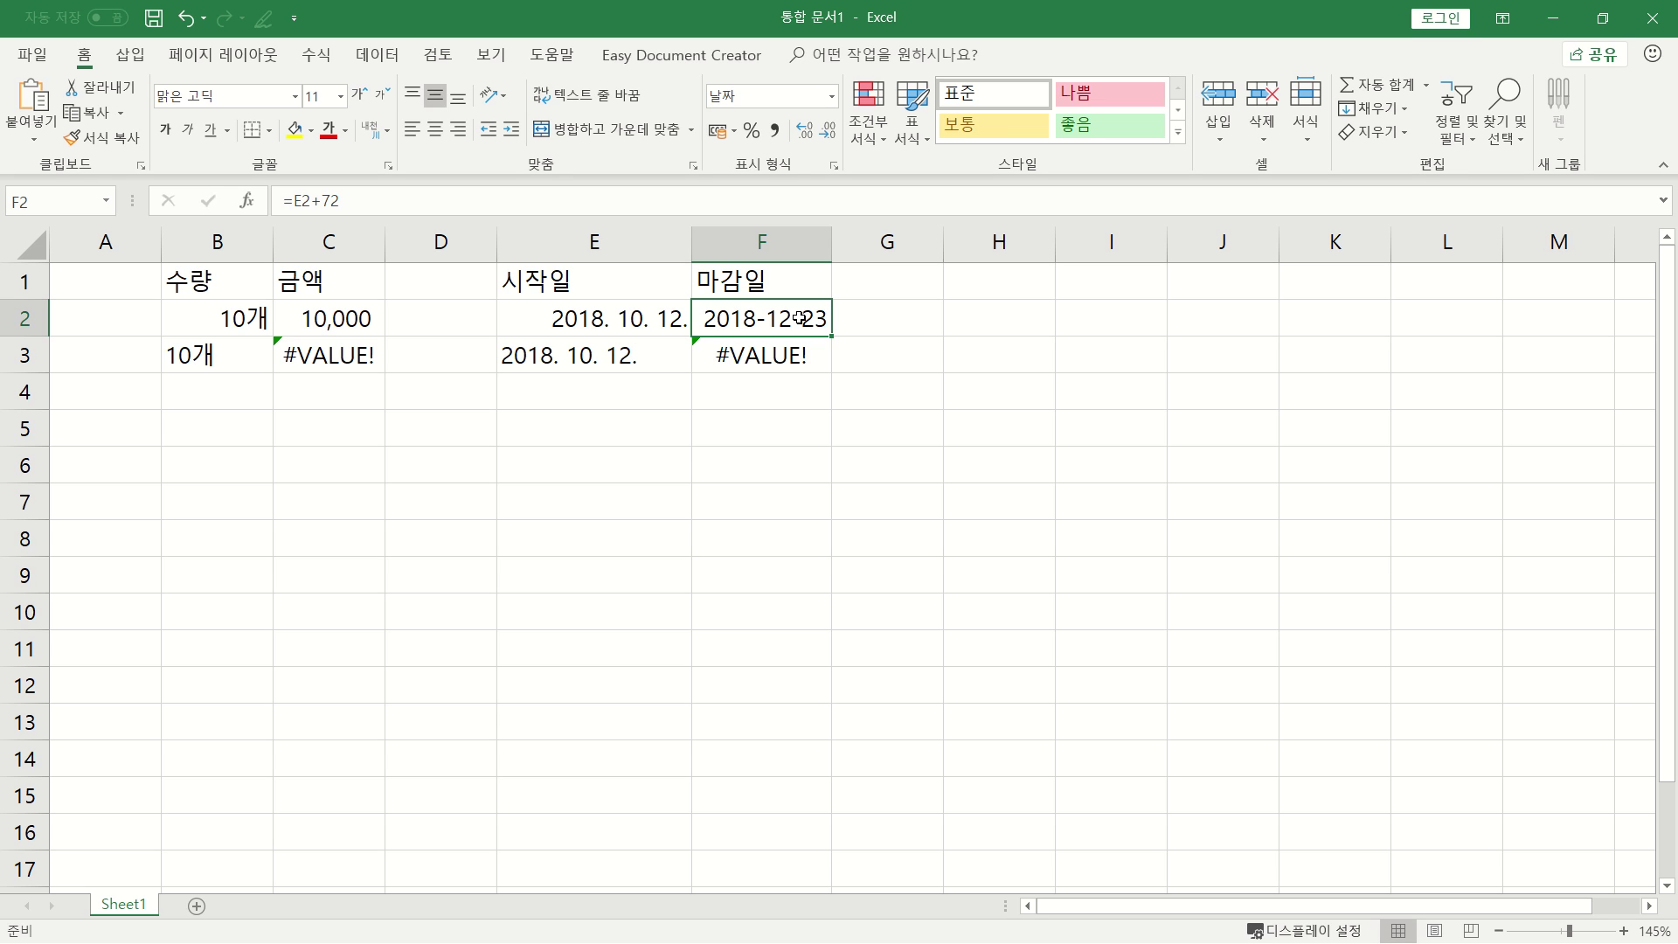
click(581, 317)
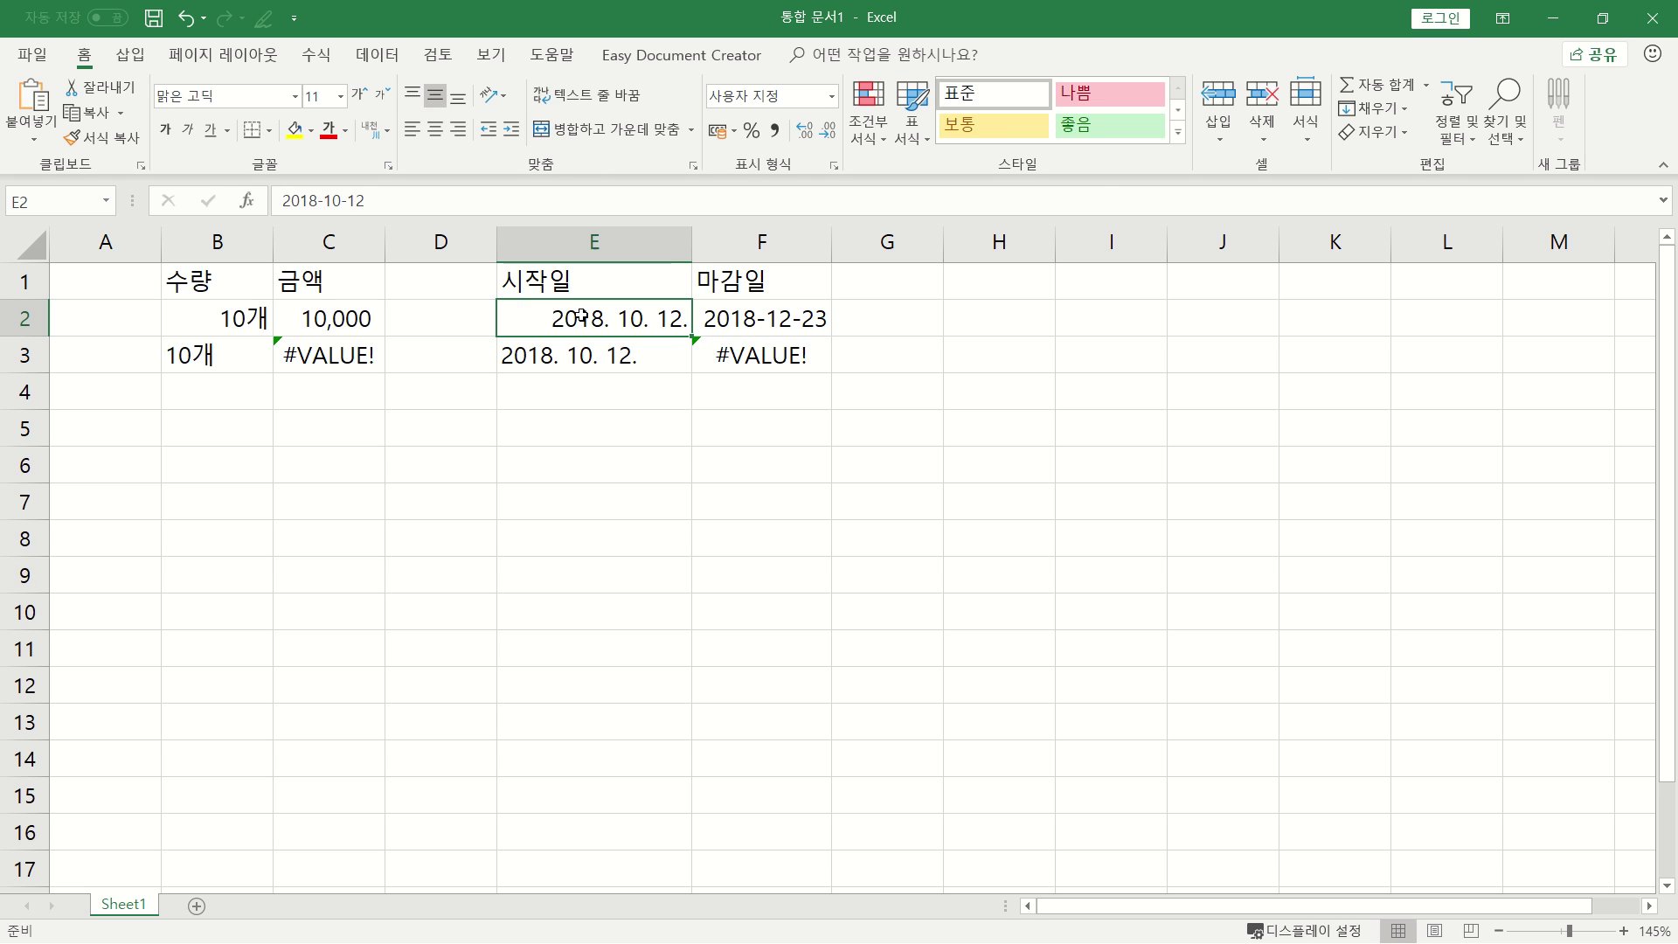